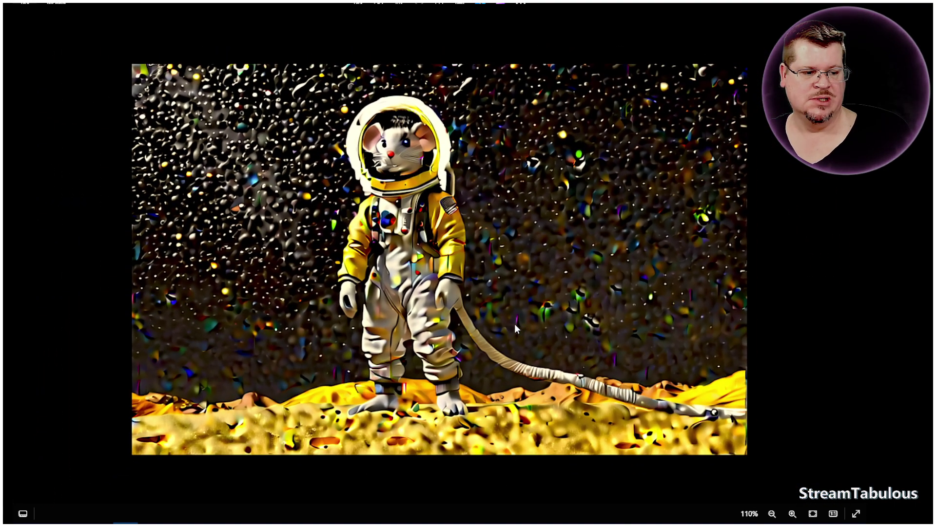
- Flip back and forth through the saved astronaut mouse renders, including the stylized one
key(Right)
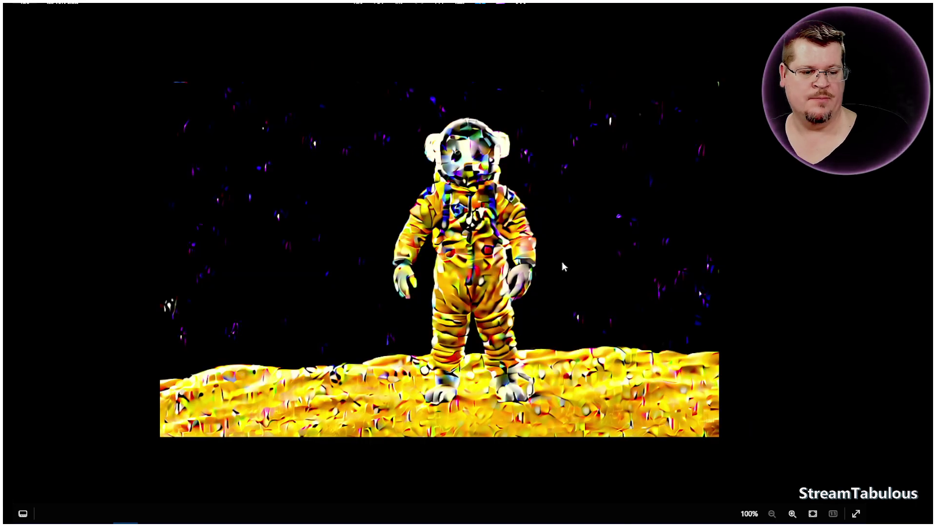
key(Right)
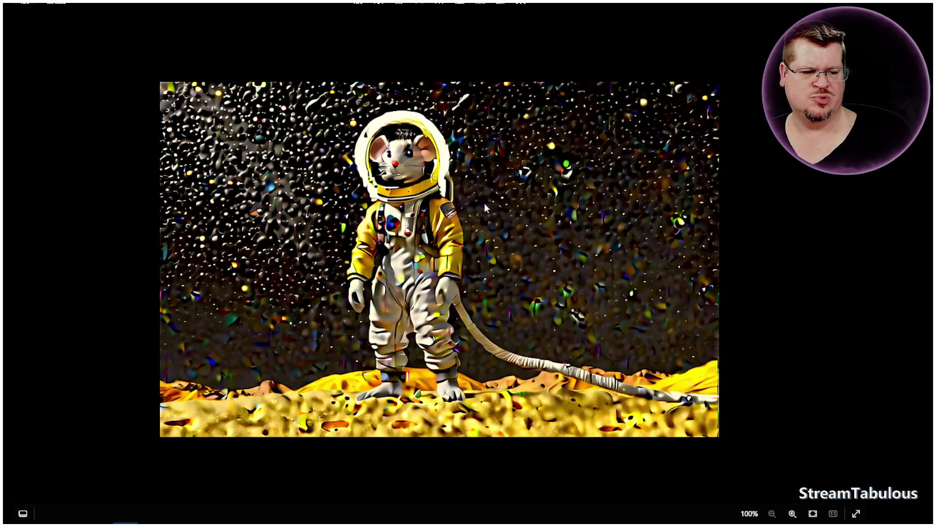
key(Right)
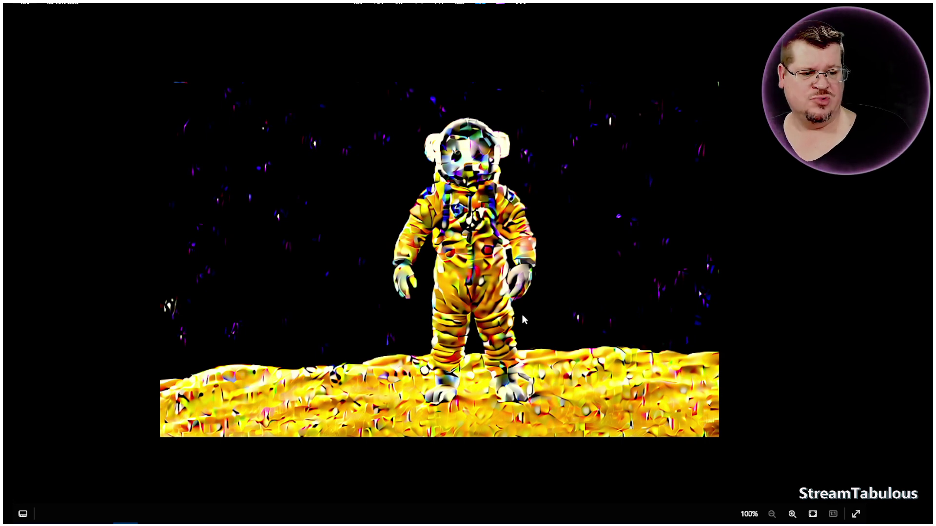
key(Left)
key(Right)
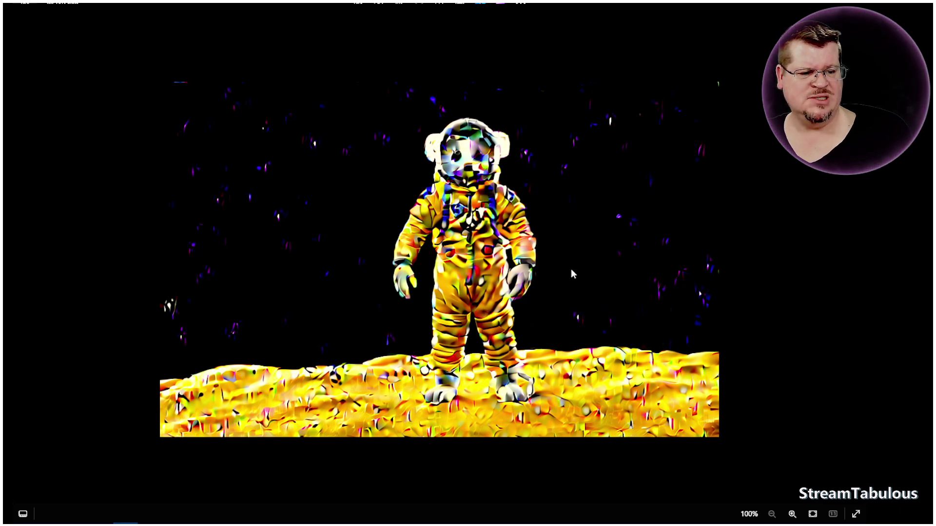
key(Left)
- View the settings dialog screenshots, then close Photos to return to Krita
key(Left)
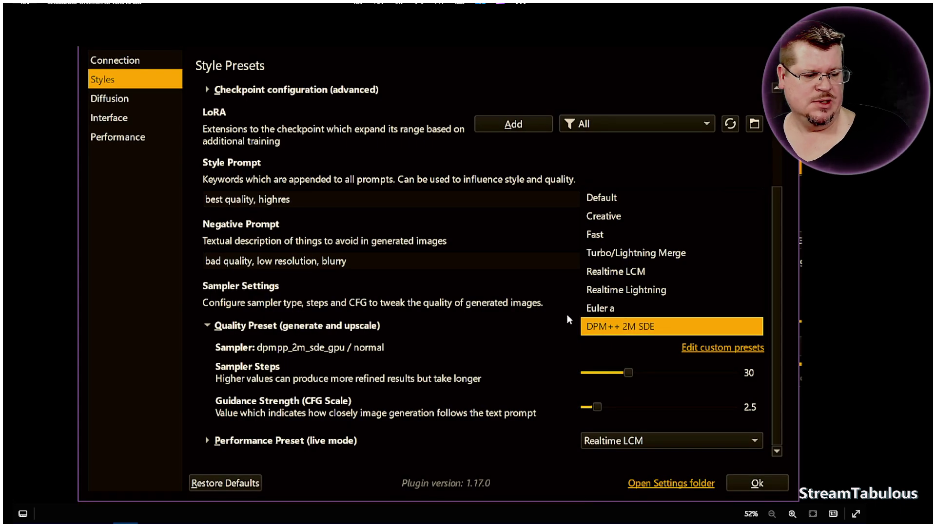
key(Left)
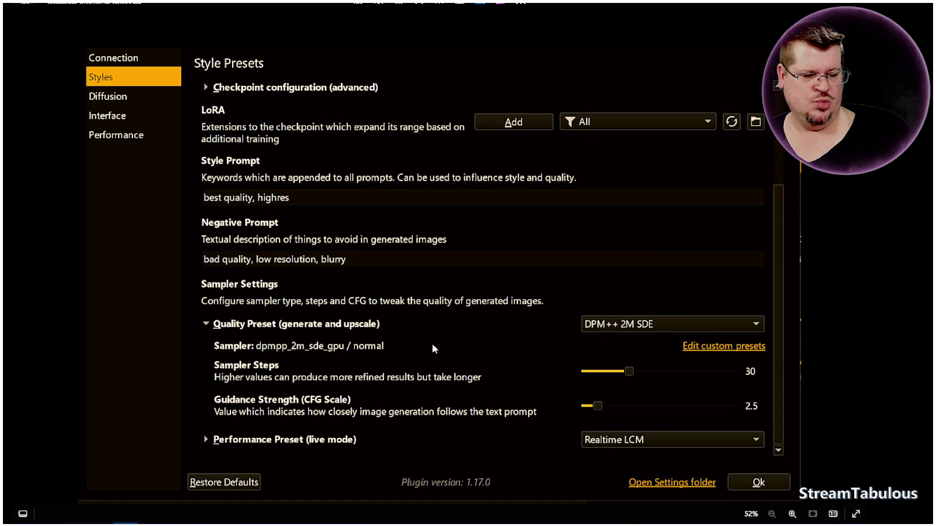
key(Left)
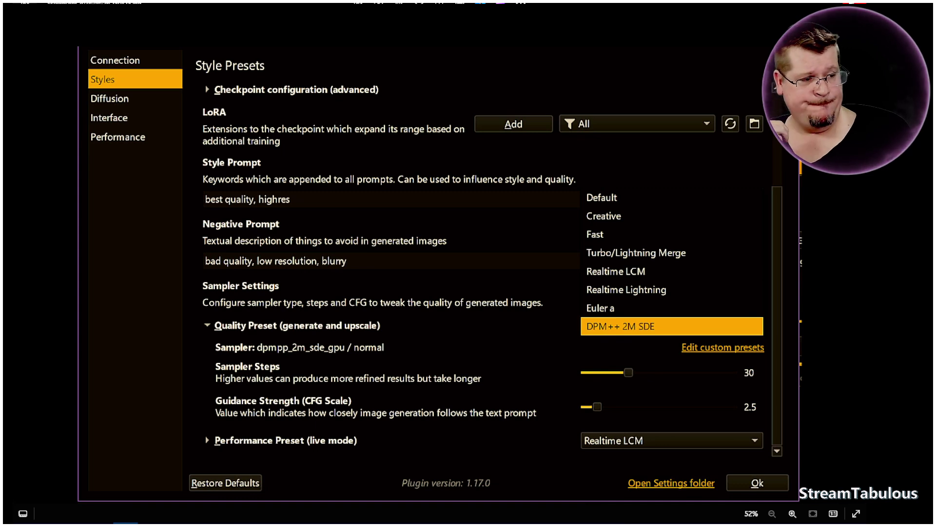
key(Escape)
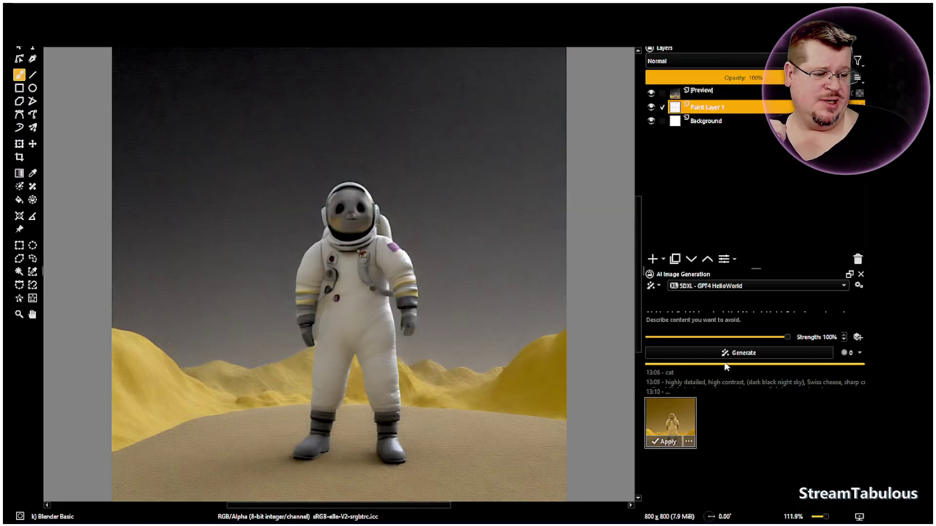
- Open the AI Image Generation settings and list the Quality Preset choices on the Styles page
click(859, 286)
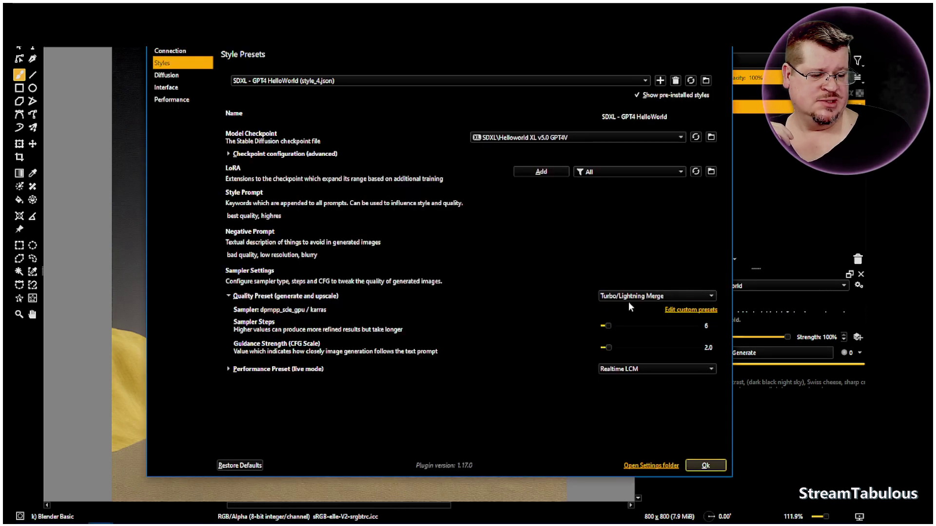
click(681, 299)
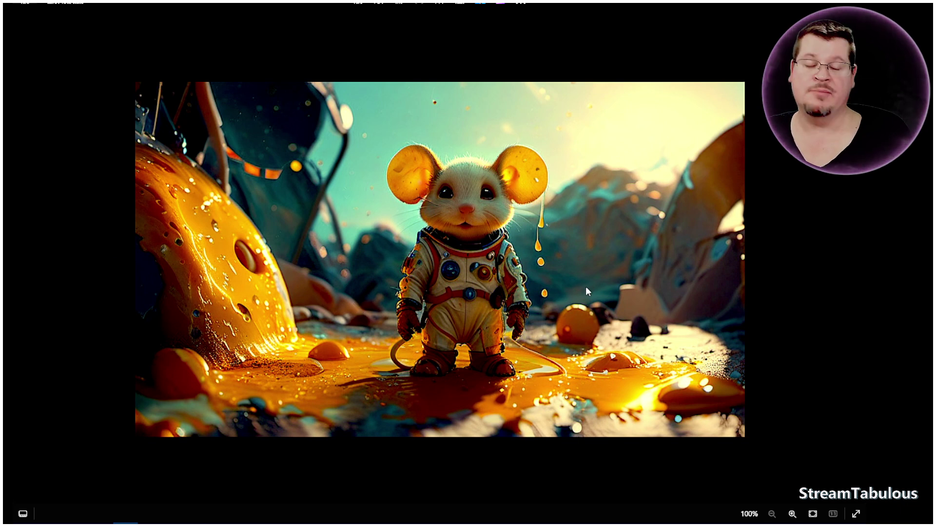
- Switch from the glossy cheese render in Photos back to the Krita canvas
key(alt+Tab)
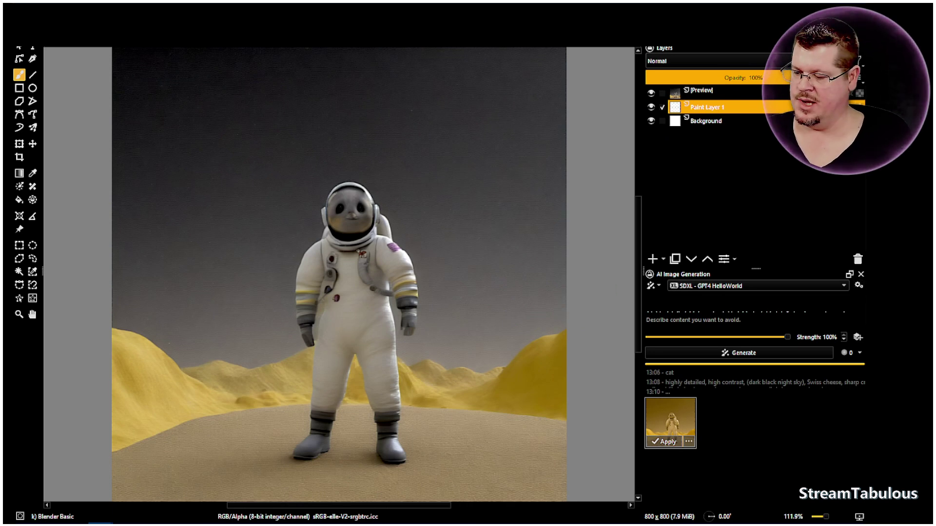
- Set the quality preset to Realtime Lightning and generate, hitting the missing 'lightning' LoRA error
click(859, 285)
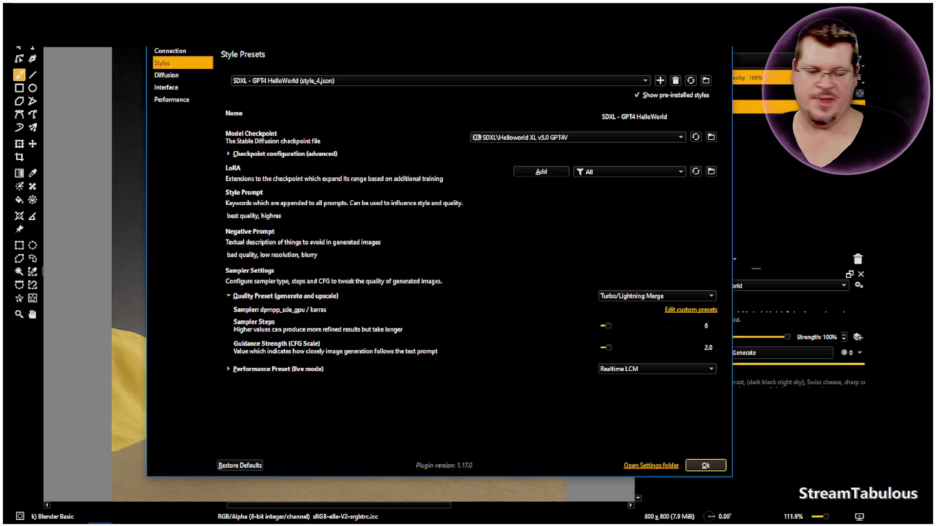
click(665, 295)
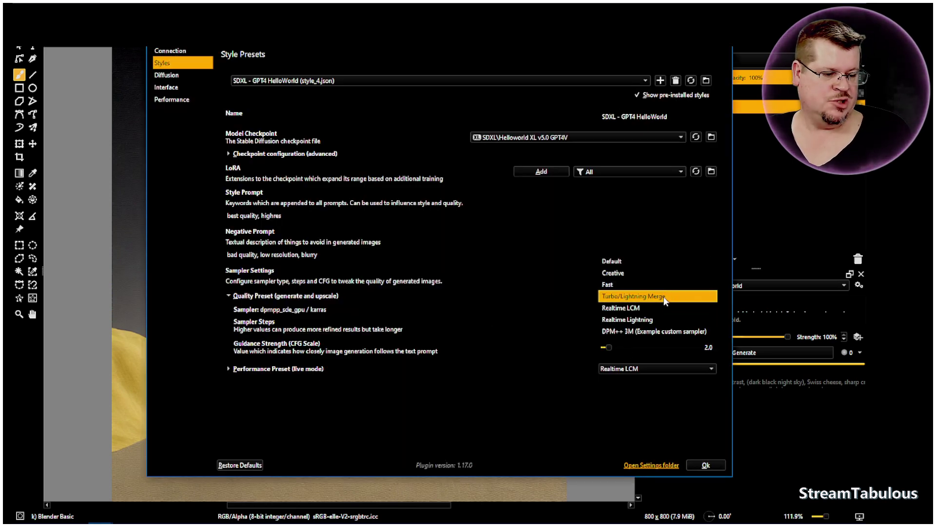
click(649, 322)
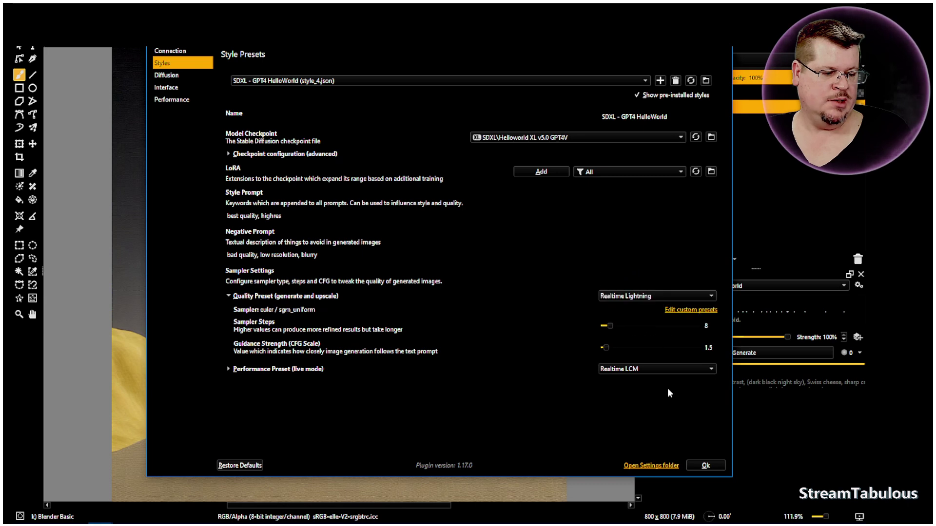
click(704, 465)
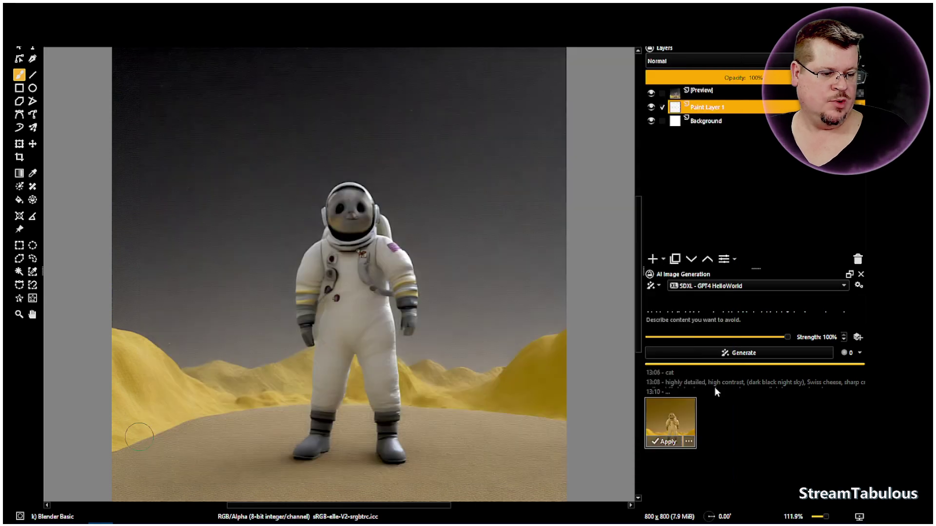
click(736, 352)
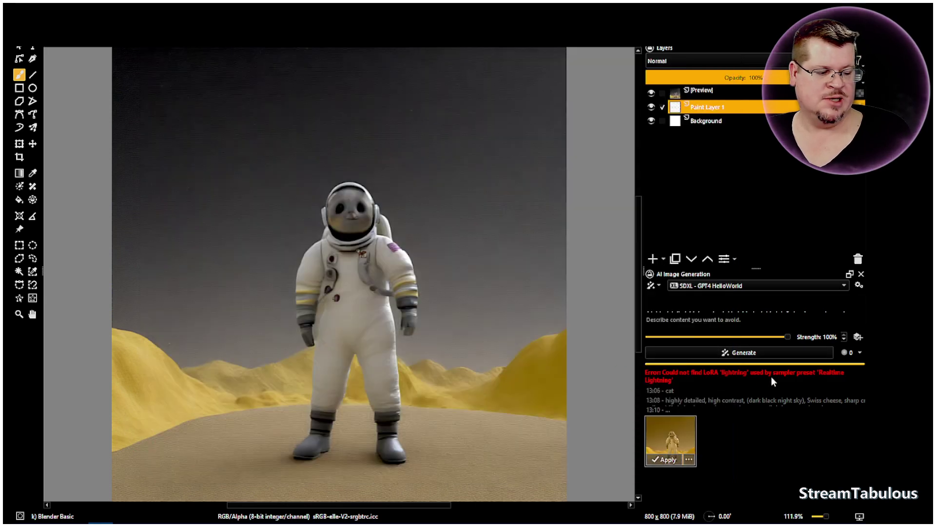
mouse_move(91, 519)
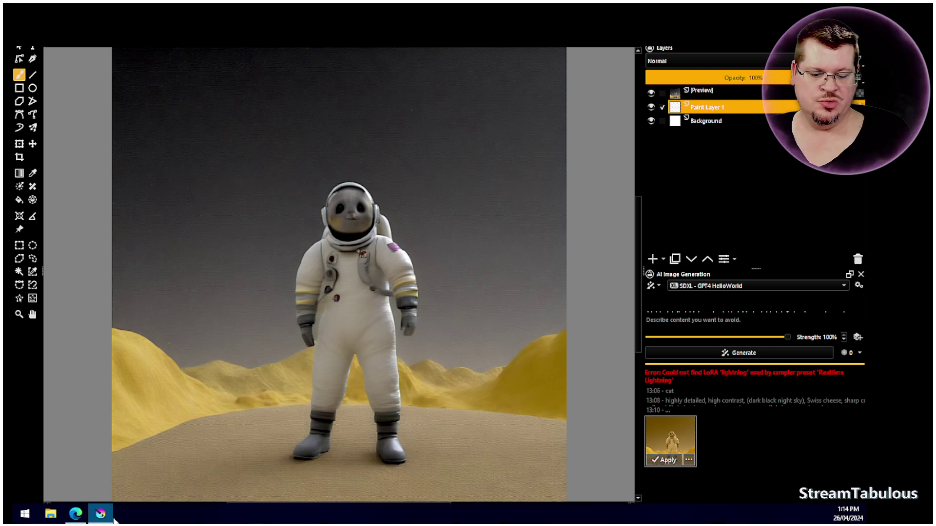
- Download sdxl_lightning_8step_lora.safetensors from the SDXL-Lightning LoRA page in Edge
click(77, 520)
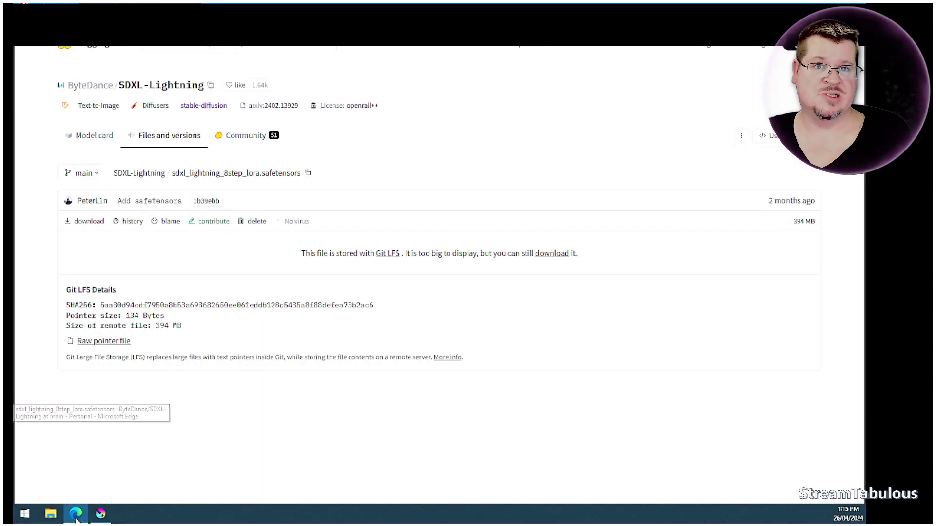
click(91, 223)
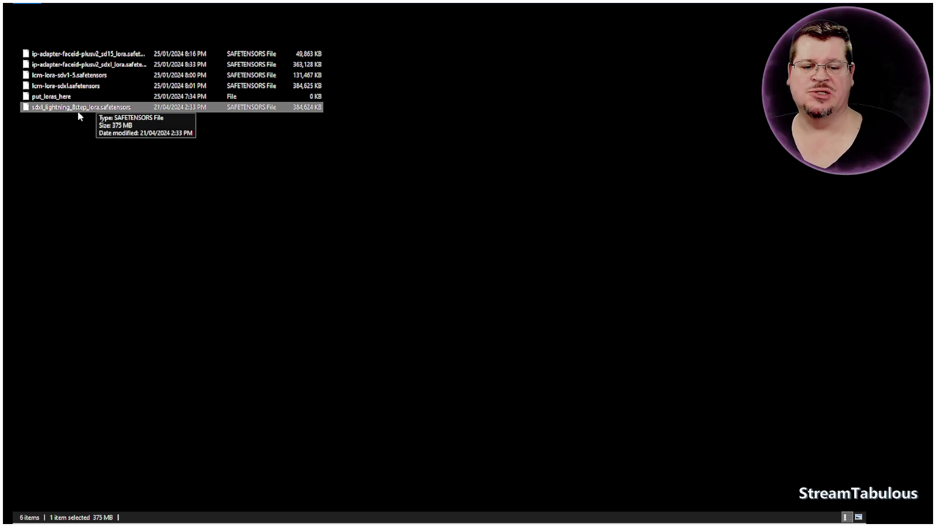
- Confirm the 8-step lightning LoRA is in the LoRA folder, then return to Krita
click(378, 253)
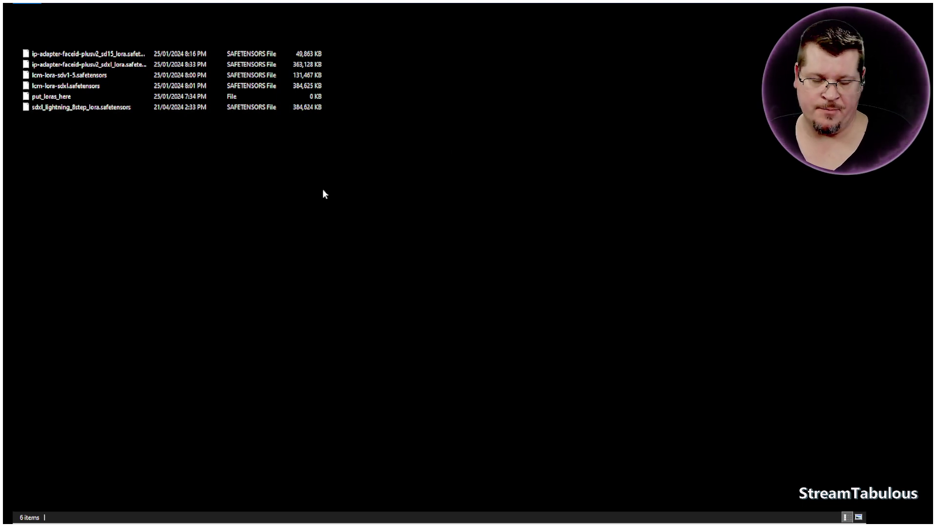
key(alt+Tab)
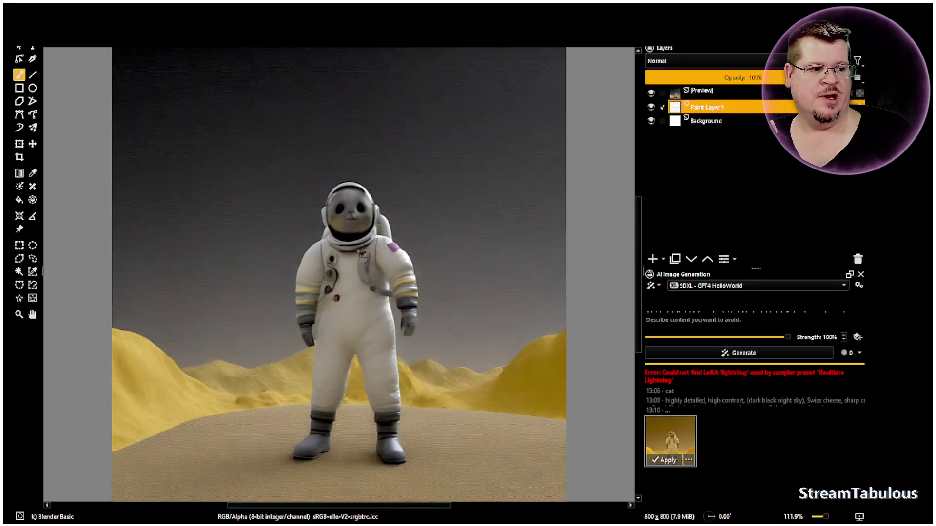
- Close the astronaut document without saving and confirm Realtime Lightning remains the quality preset
key(ctrl+w)
click(451, 275)
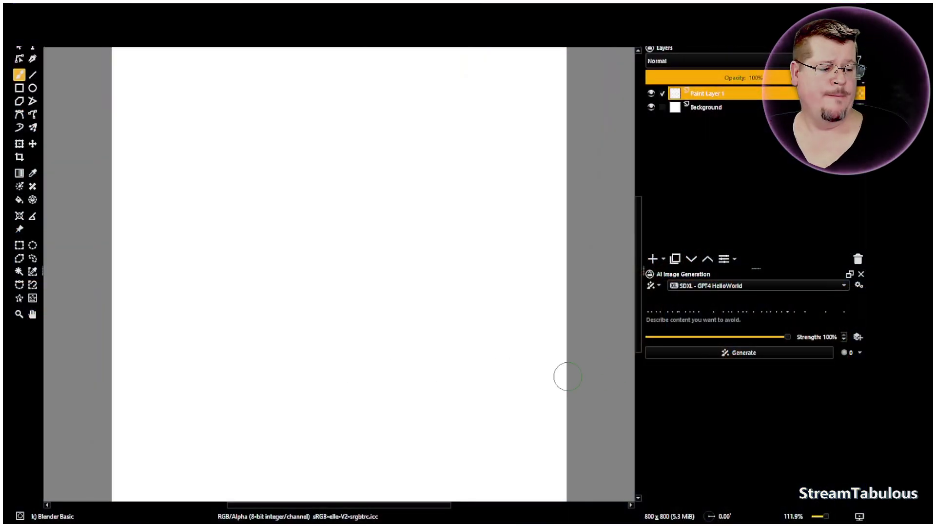
click(859, 286)
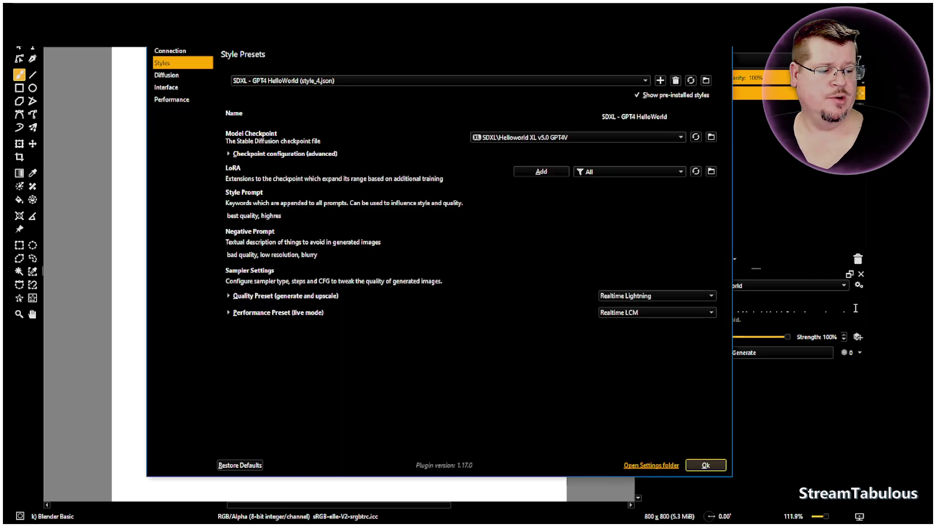
click(281, 294)
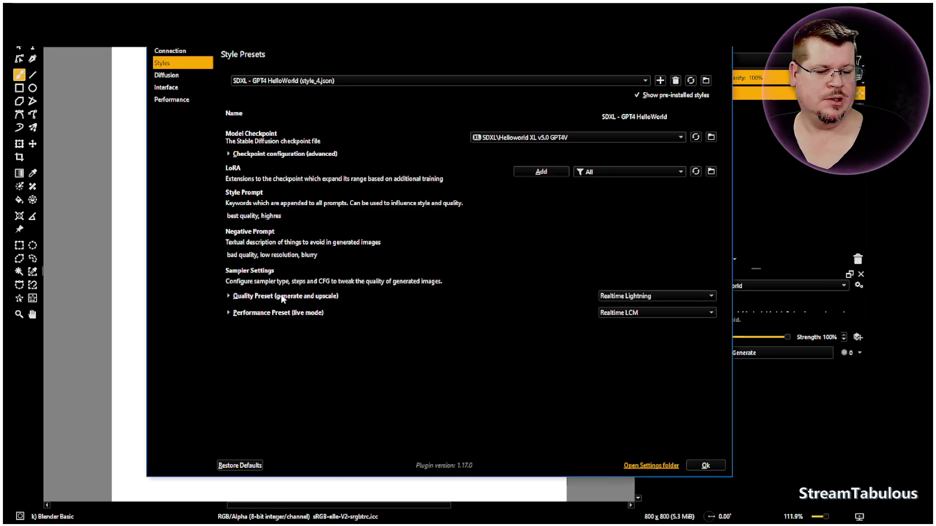
click(640, 298)
click(642, 299)
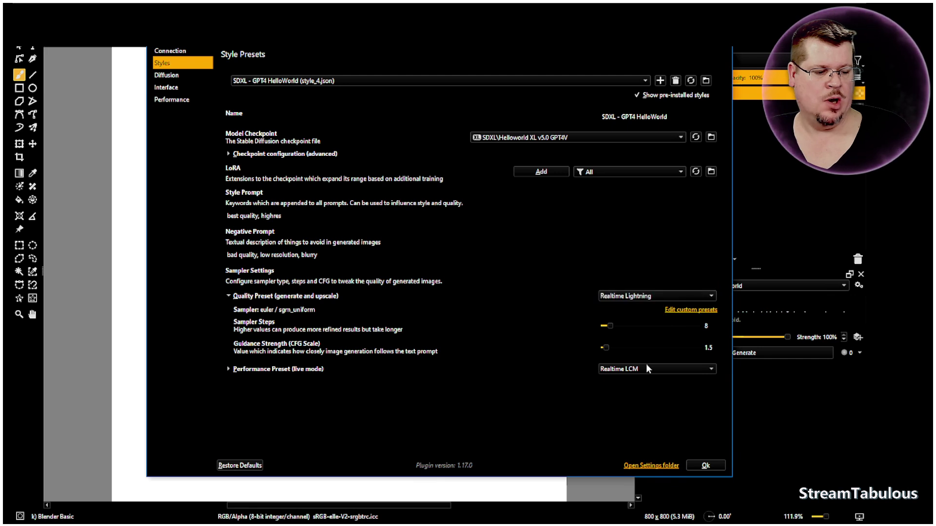
click(705, 466)
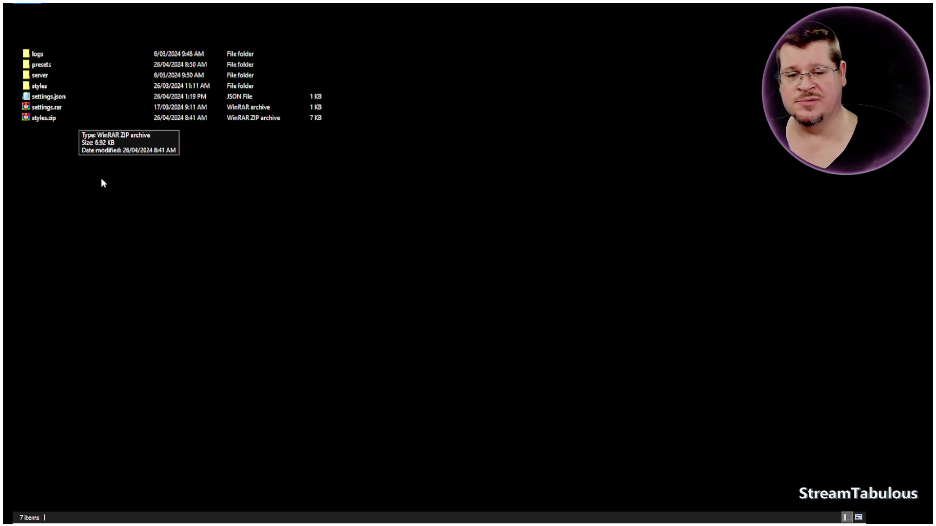
- Open SD 1.5 - REAL Uber Realistic.json from the styles folder in Notepad
double_click(40, 88)
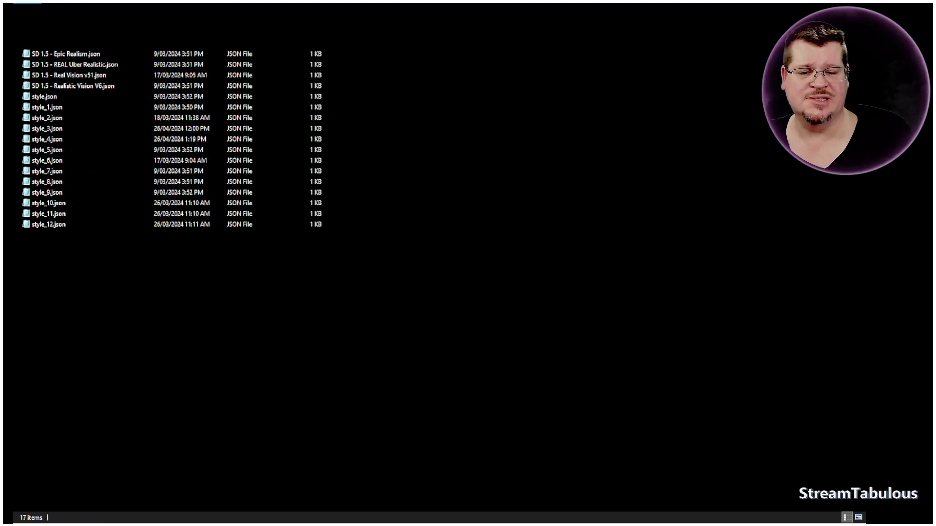
right_click(77, 65)
mouse_move(253, 130)
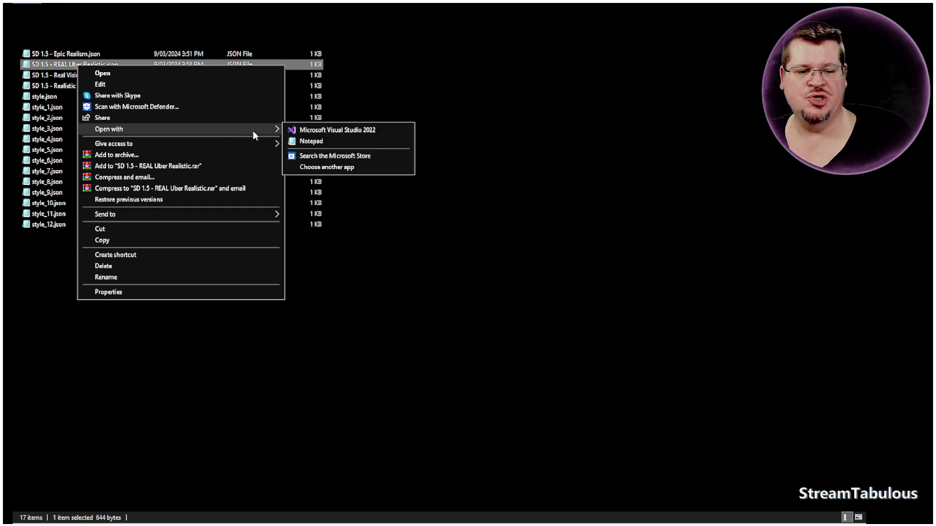
click(304, 140)
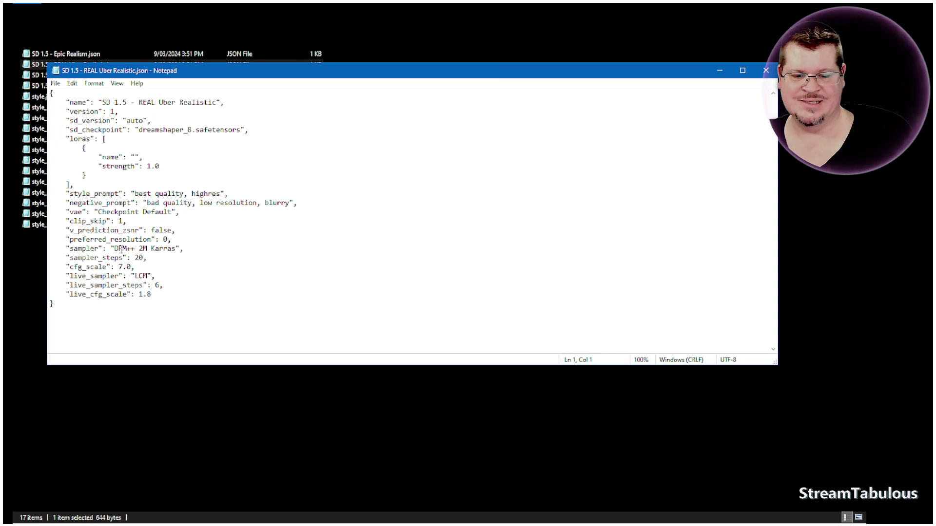
- Highlight the DPM++ 2M Karras sampler, sampler_steps and cfg_scale lines in the style file
drag(185, 249, 61, 249)
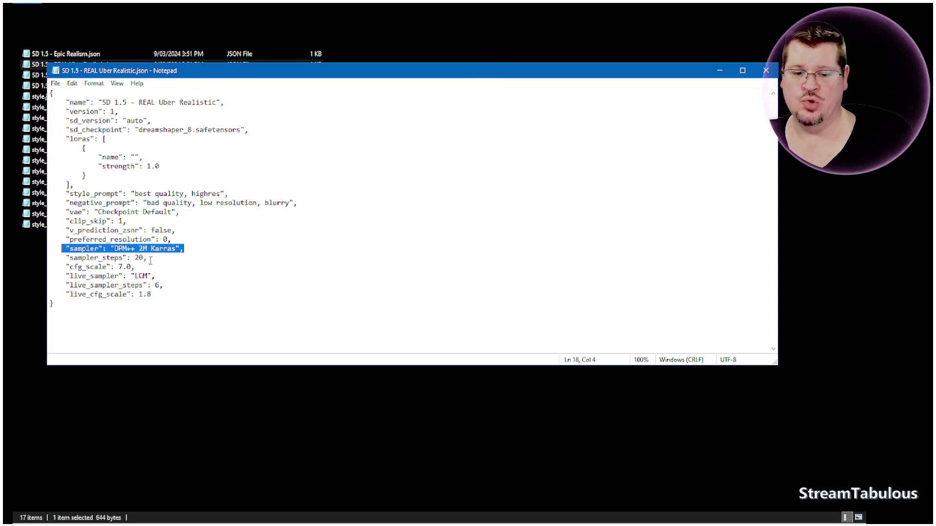
key(End)
key(shift+Home)
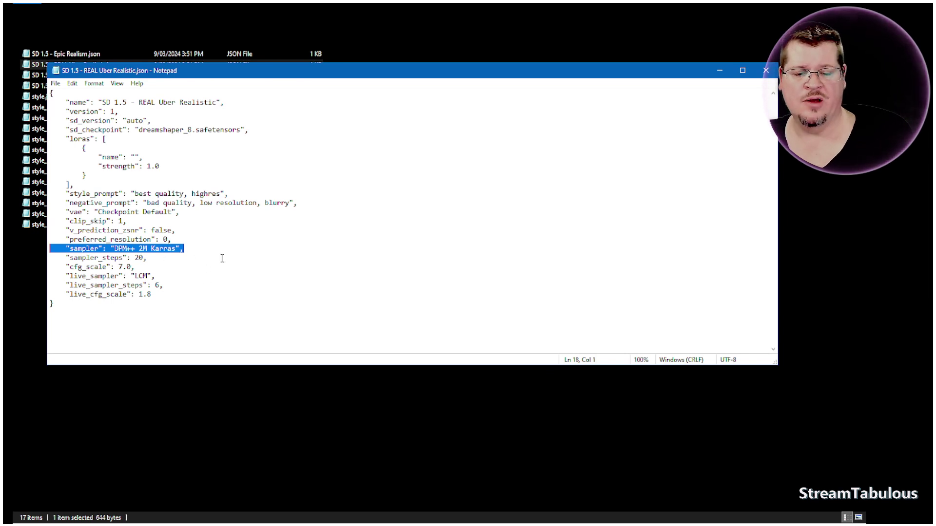
click(152, 267)
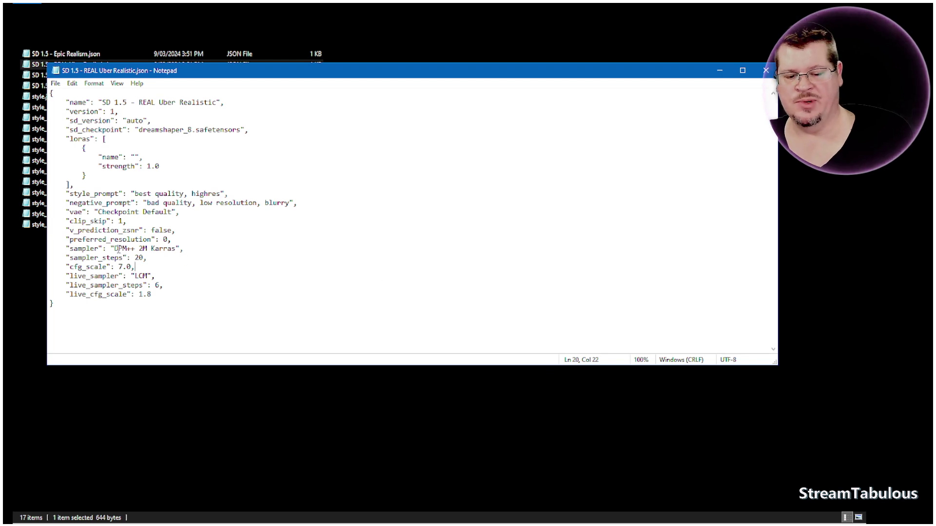
drag(111, 249, 223, 252)
click(160, 257)
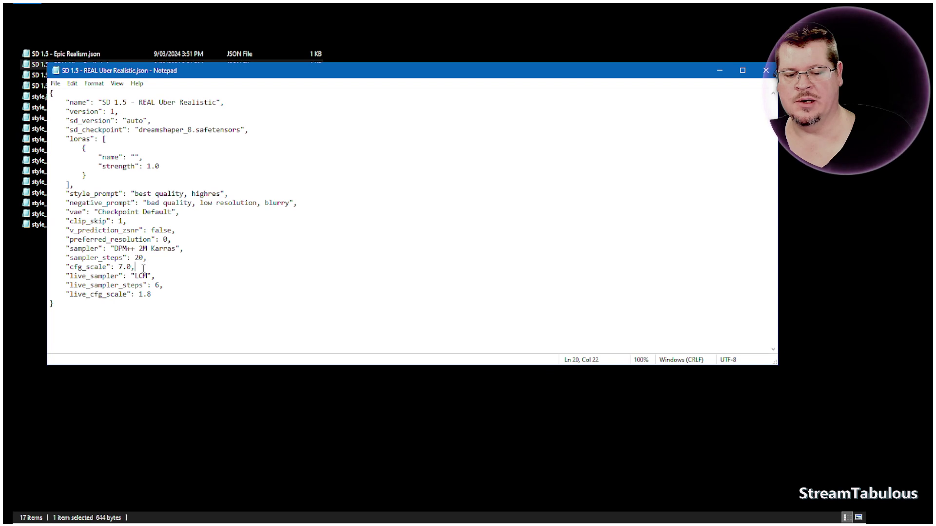
drag(143, 268, 61, 254)
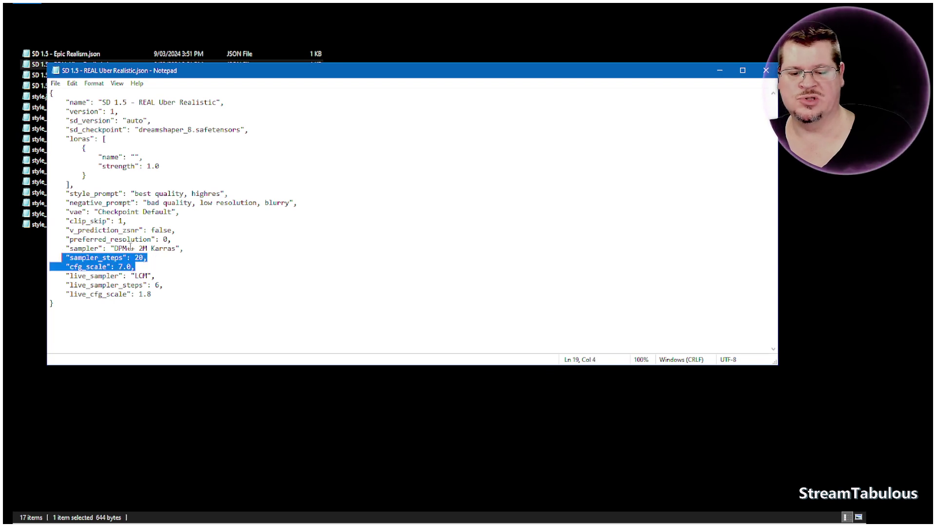
- Close Notepad and navigate up through ai_diffusion into the presets folder
click(766, 71)
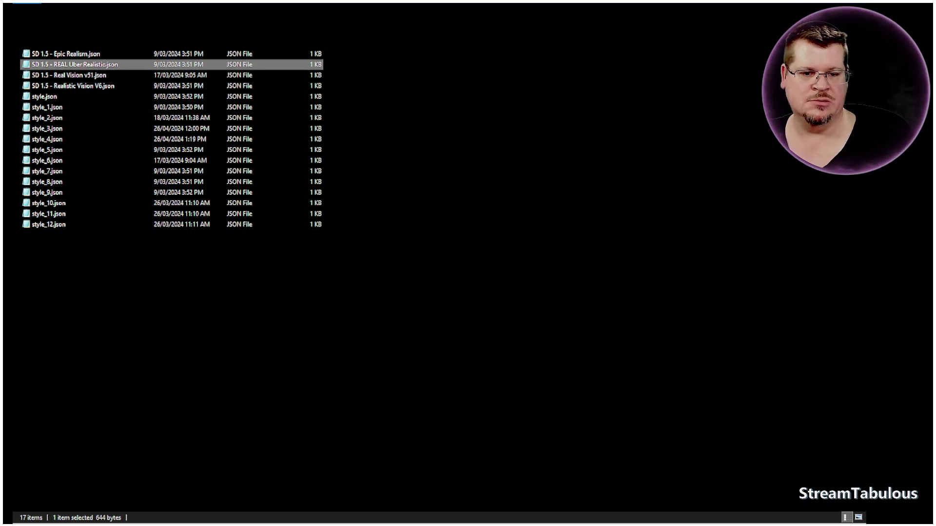
click(80, 47)
double_click(64, 55)
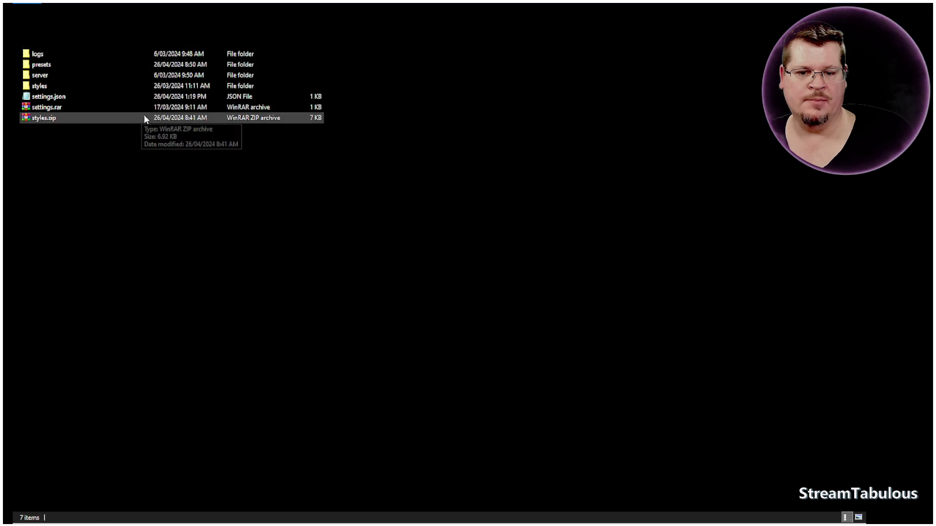
double_click(48, 65)
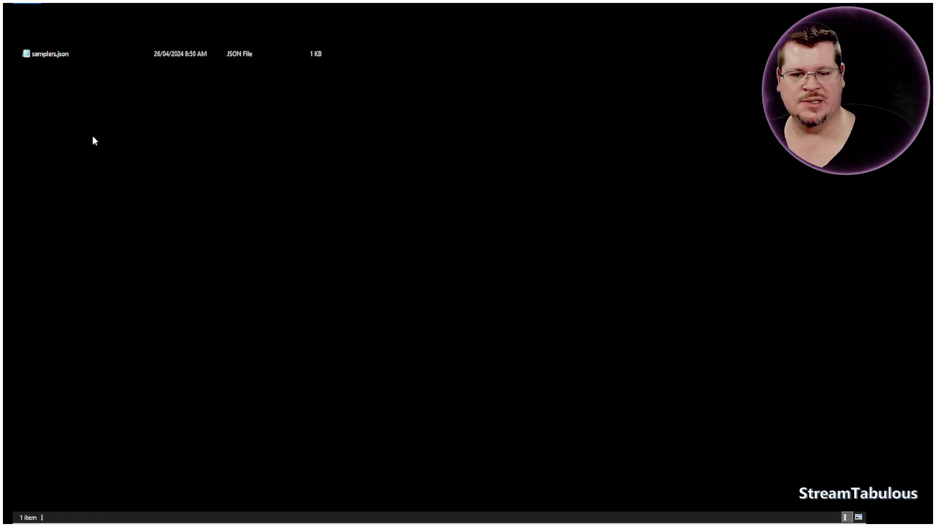
- Open samplers.json from the presets folder in Notepad for editing
click(62, 54)
right_click(62, 55)
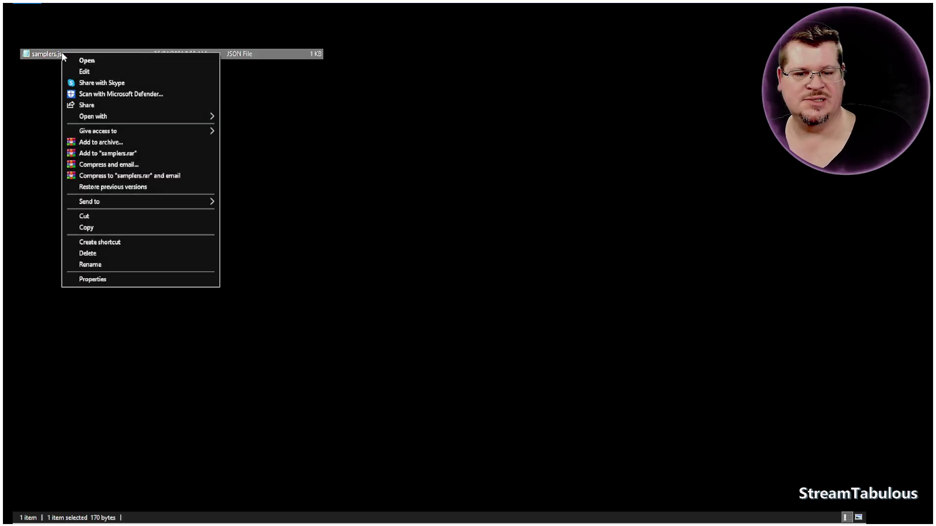
click(122, 71)
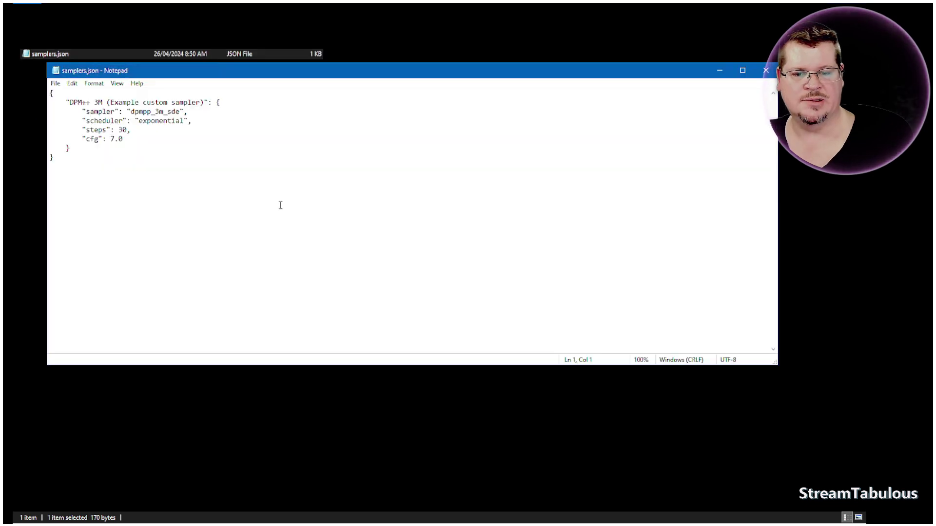
click(767, 71)
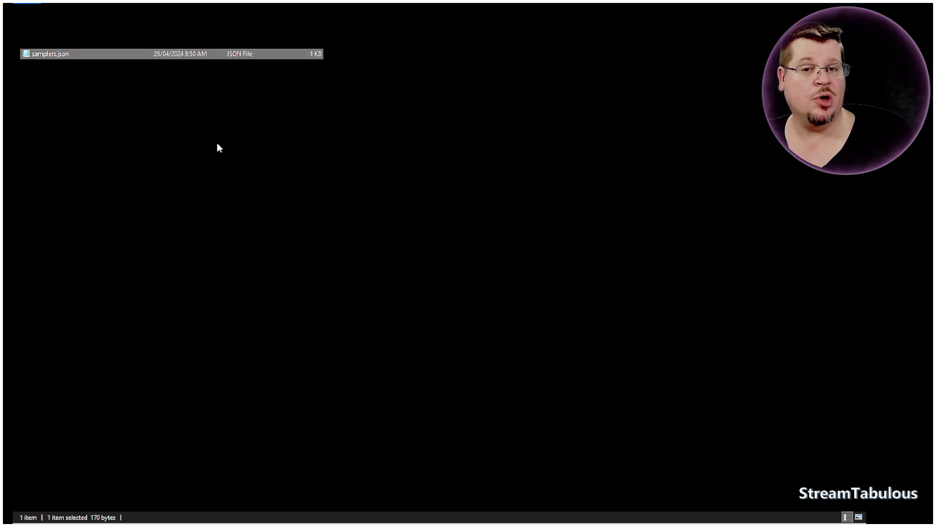
right_click(57, 57)
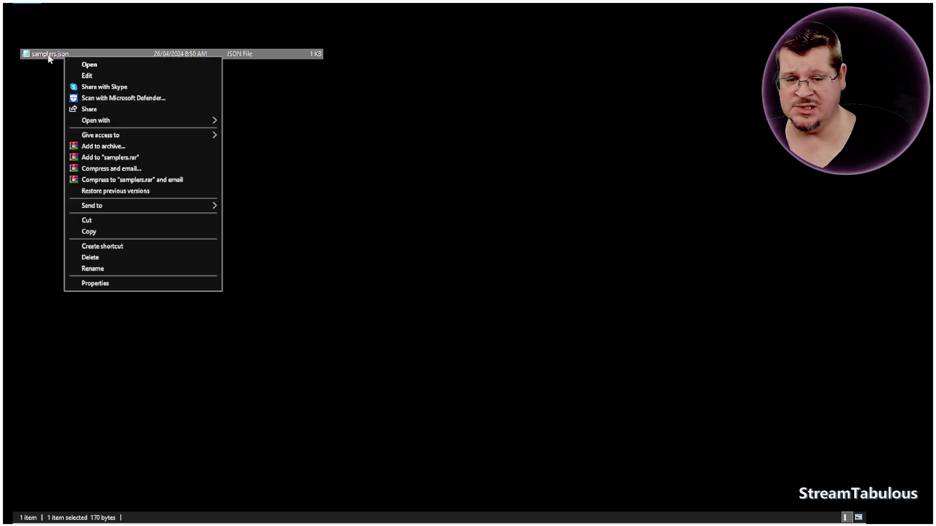
key(Return)
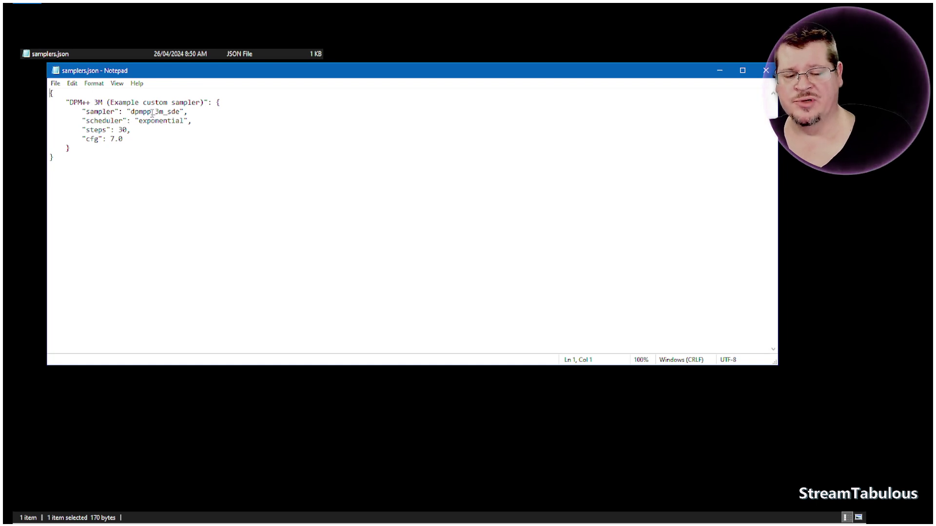
- Highlight the '(Example custom sampler)' part of the DPM++ 3M entry name, then launch Krita
drag(203, 102, 107, 102)
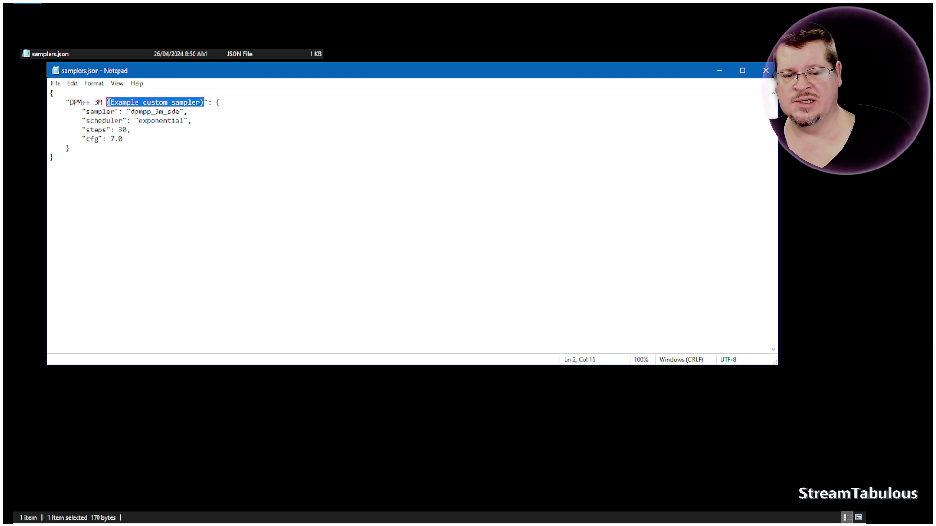
click(204, 101)
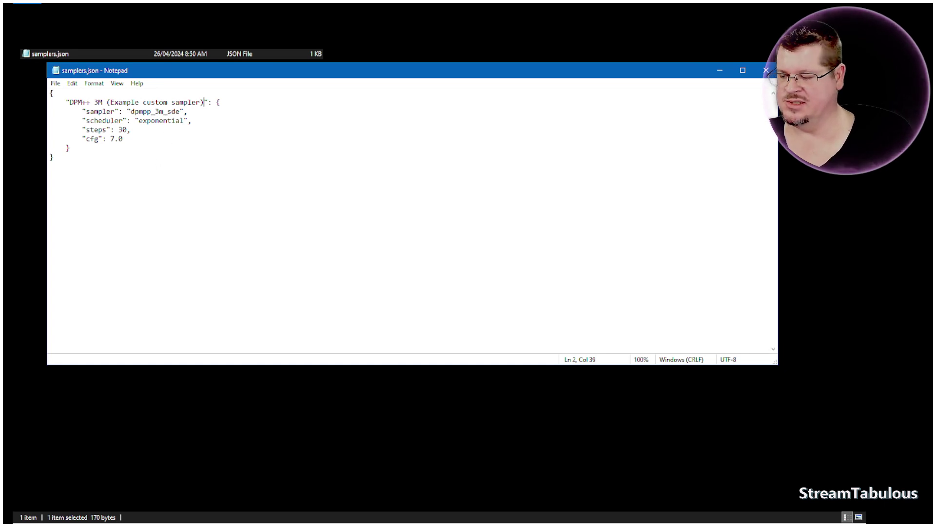
click(766, 71)
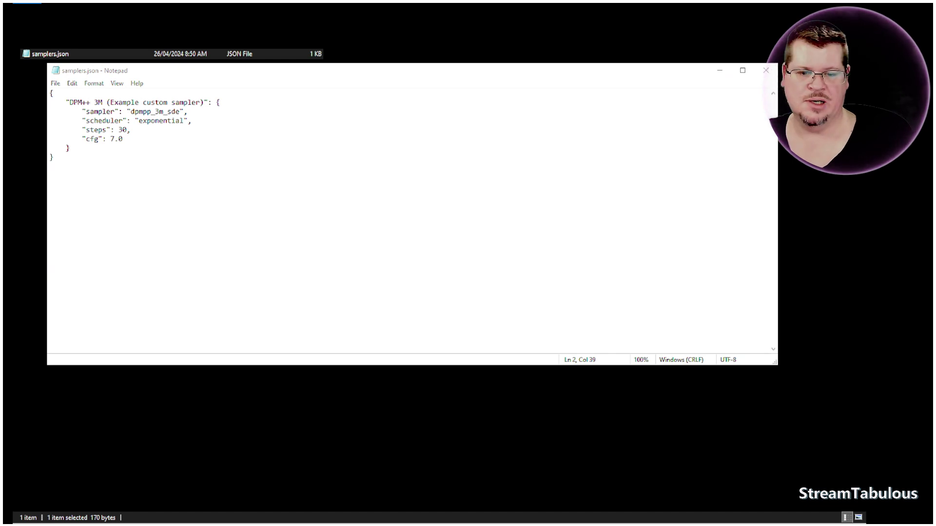
- Check the '(Example custom sampler)' name in samplers.json, then create a blank 800 × 800 Krita canvas
click(143, 144)
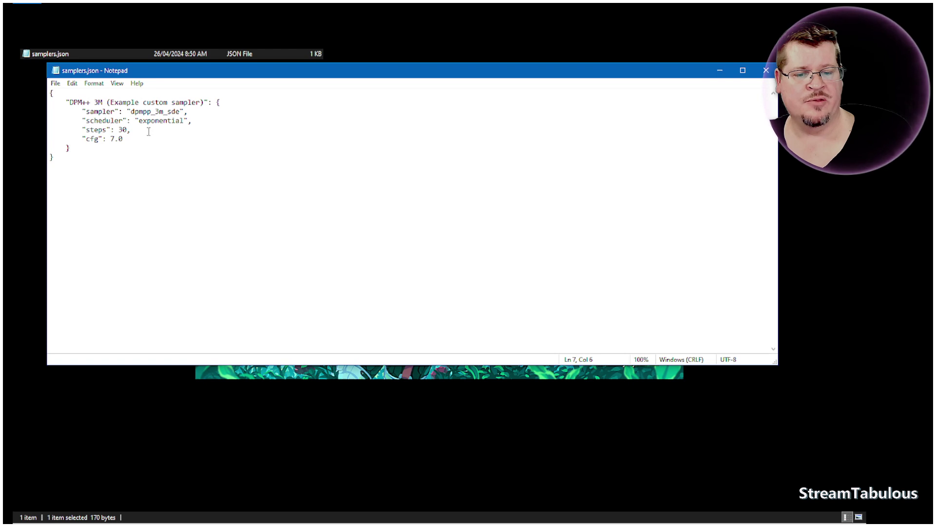
drag(107, 101, 205, 104)
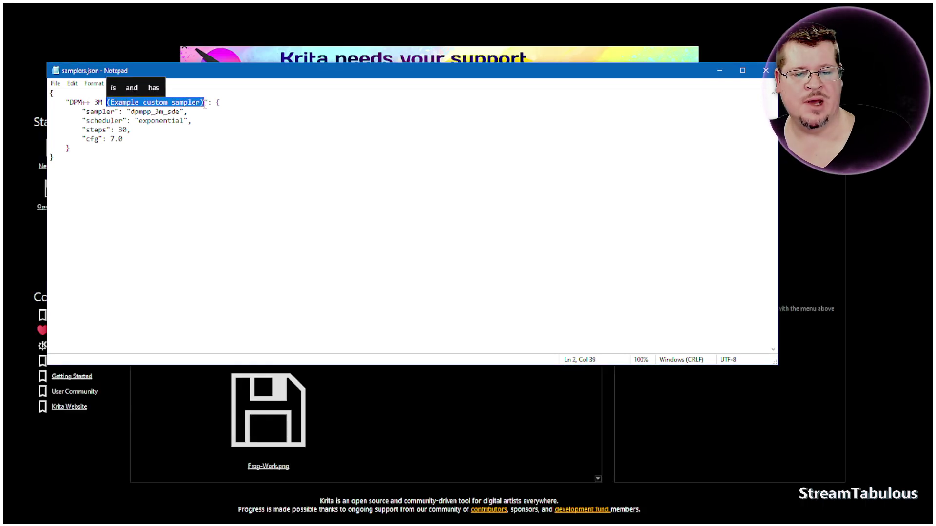
click(110, 103)
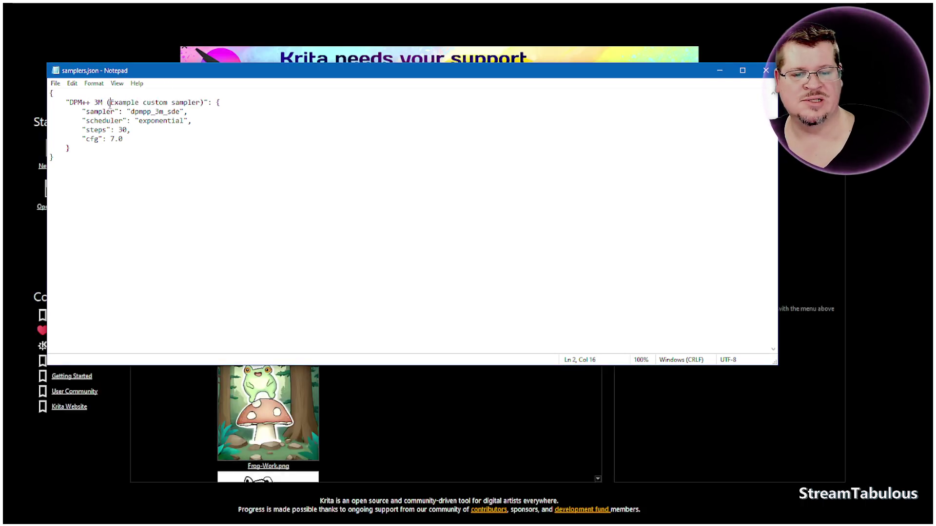
drag(111, 104, 106, 103)
drag(205, 103, 201, 103)
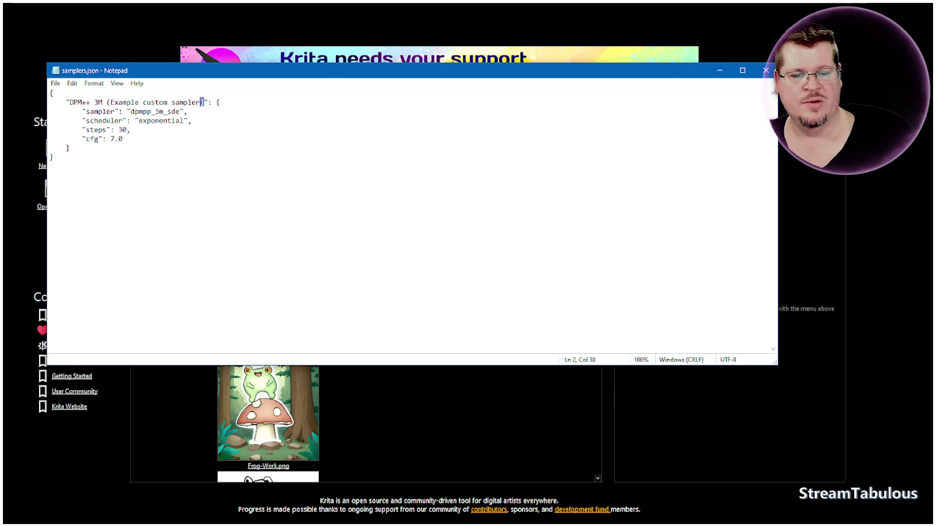
click(249, 204)
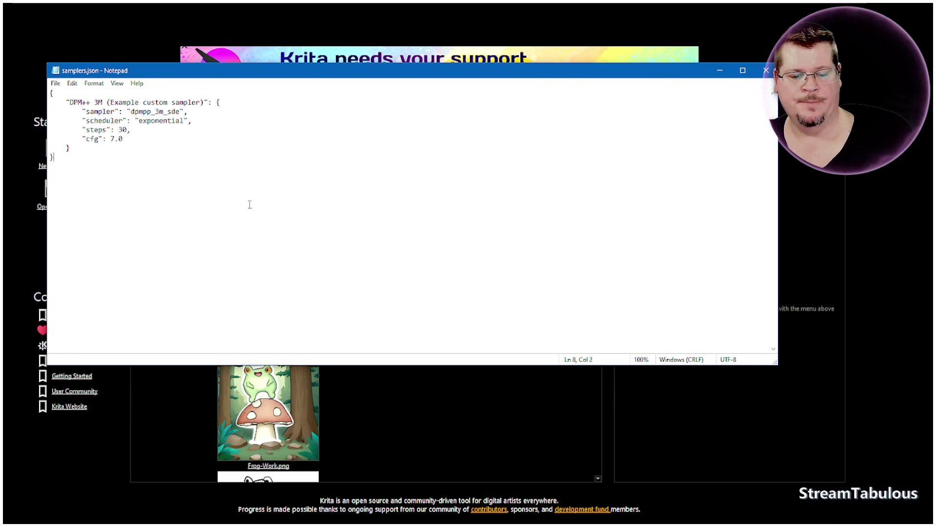
click(43, 161)
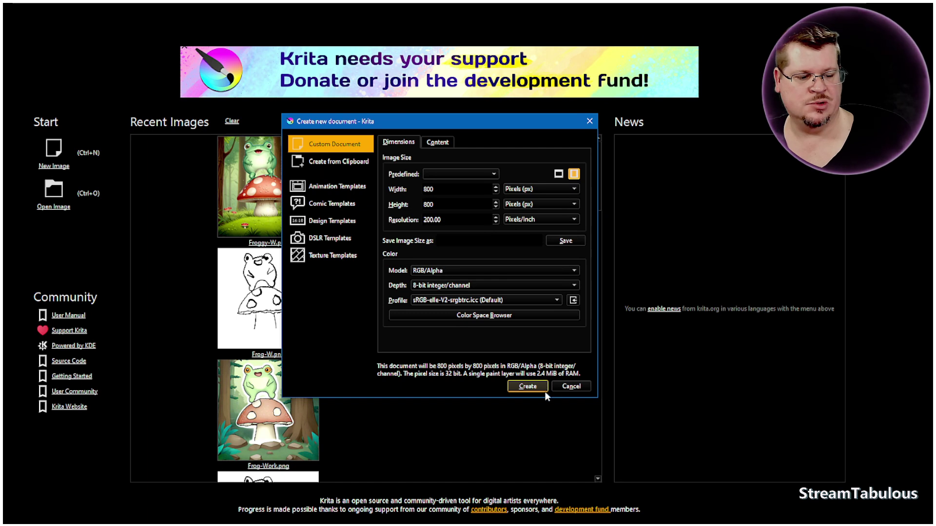
click(542, 391)
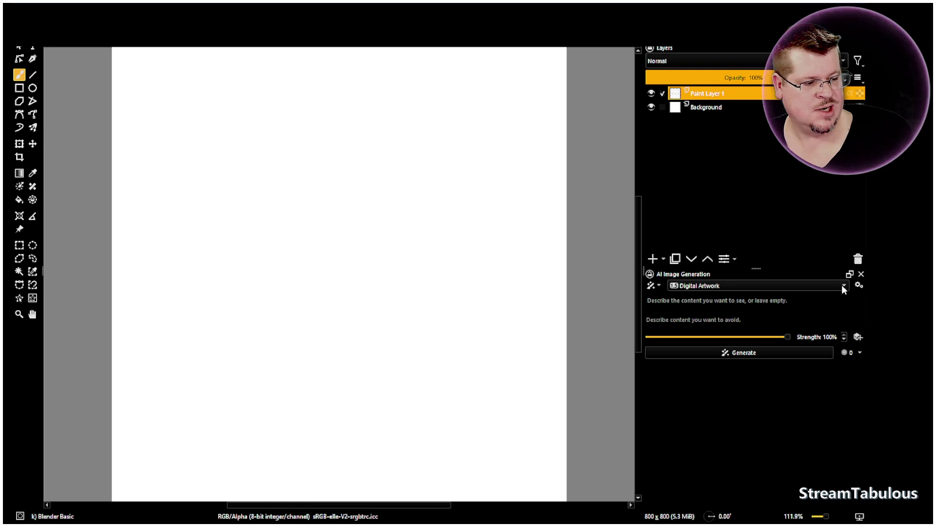
- Check the Quality Preset list, then open samplers.json via Edit custom presets and close it
click(859, 286)
click(628, 305)
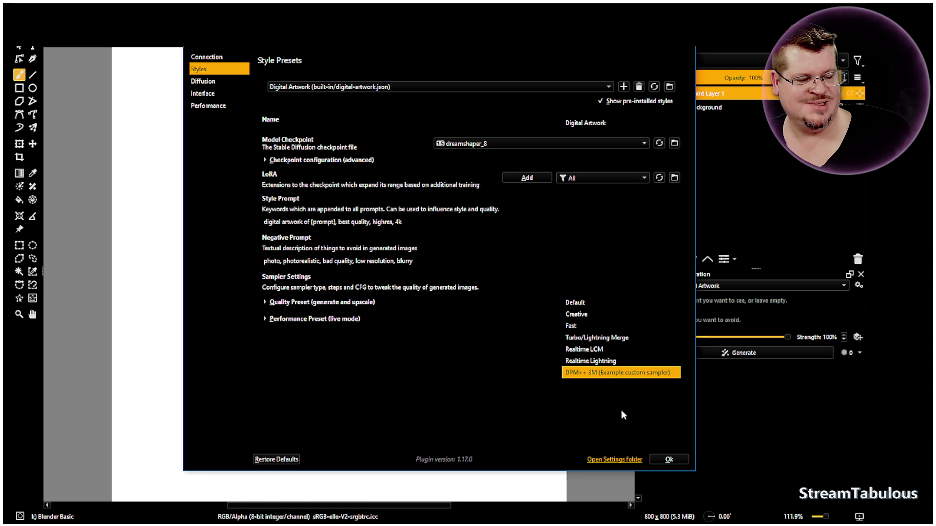
click(632, 418)
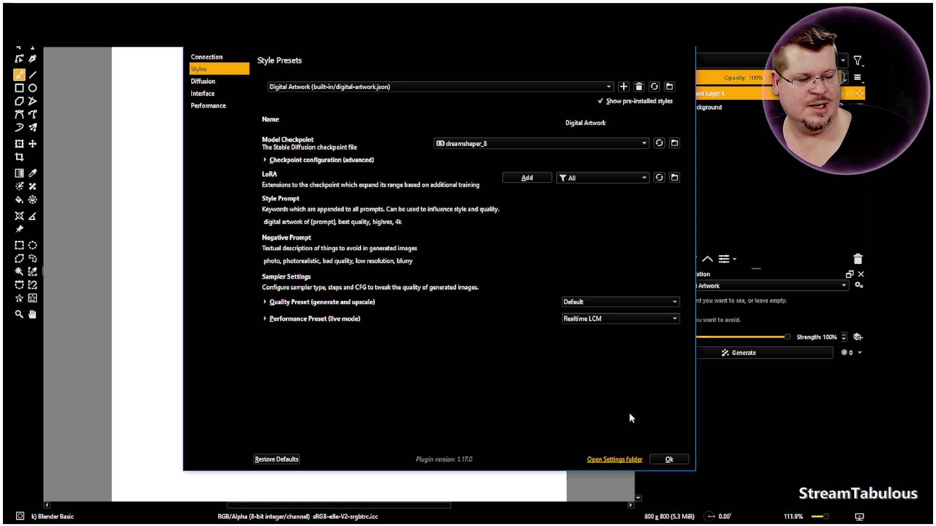
click(298, 302)
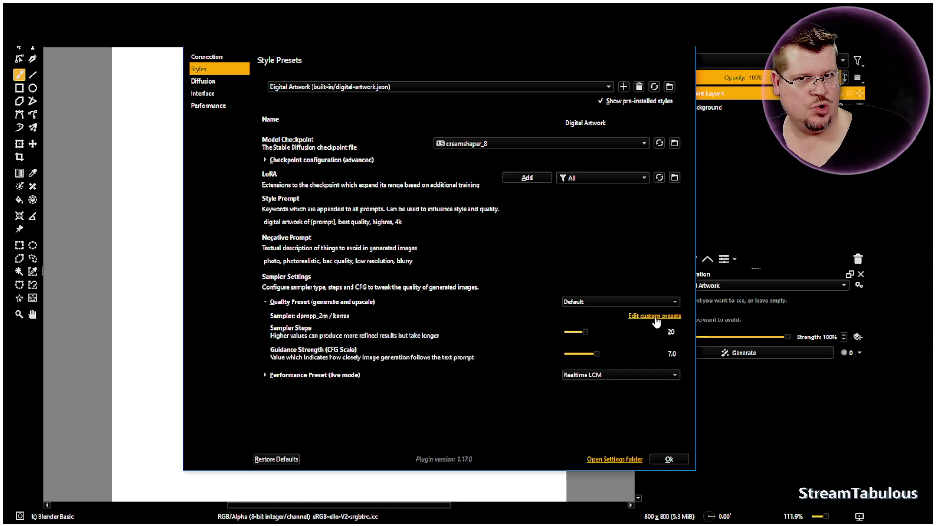
click(652, 317)
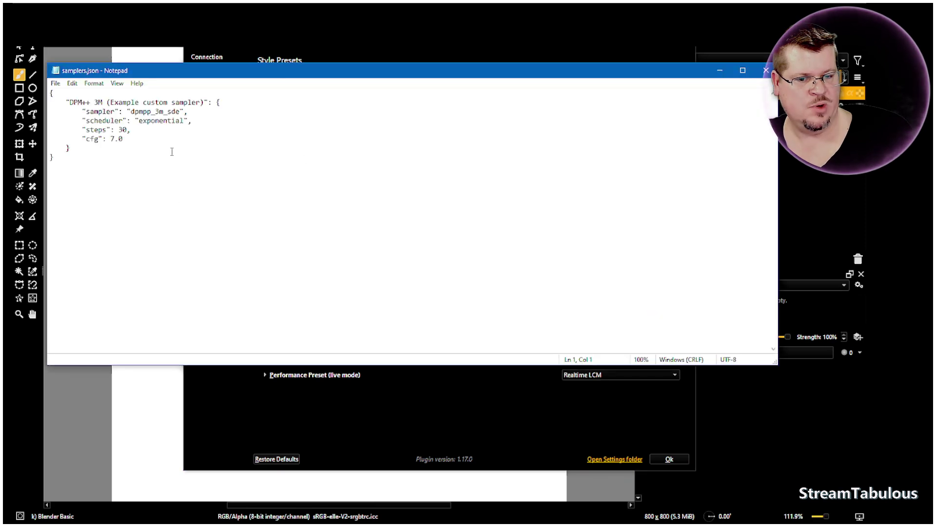
click(766, 72)
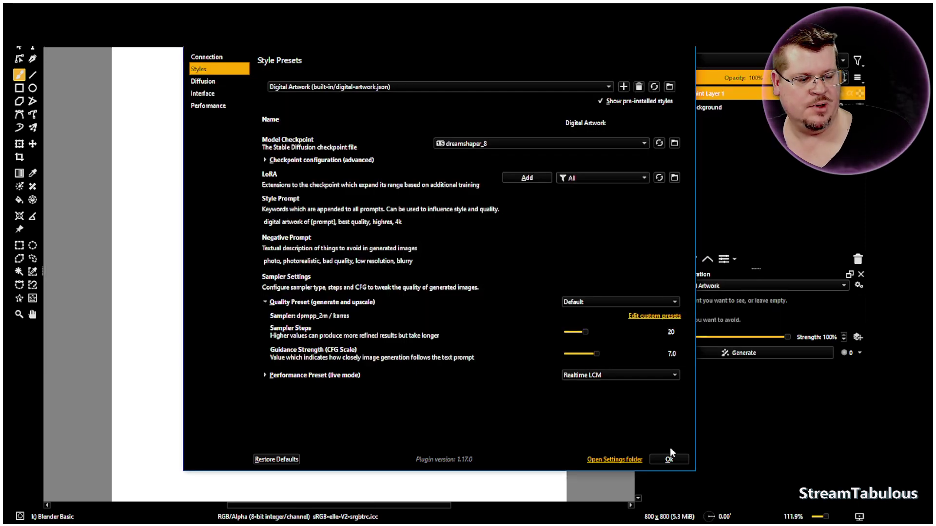
click(676, 462)
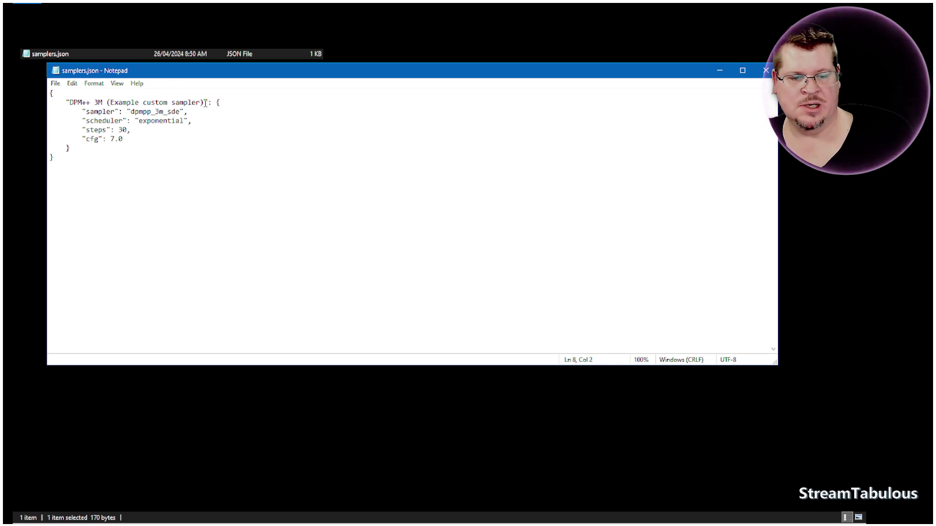
- Review the '(Example custom sampler)' preset name in samplers.json, then close Notepad without changes
drag(204, 103, 106, 102)
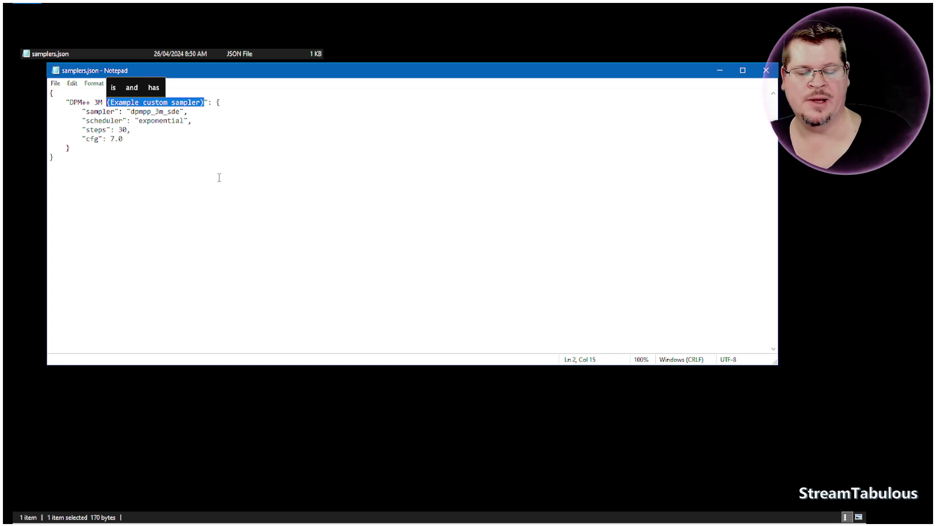
click(222, 156)
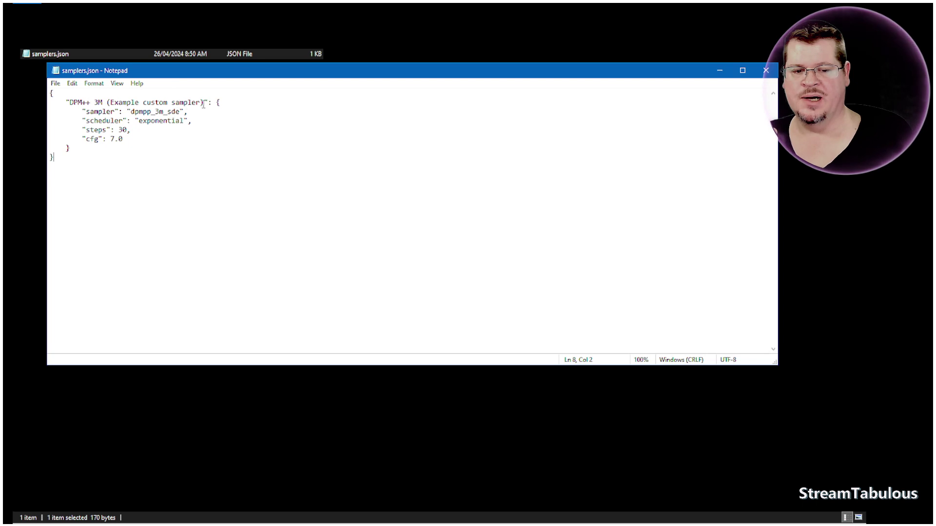
click(304, 104)
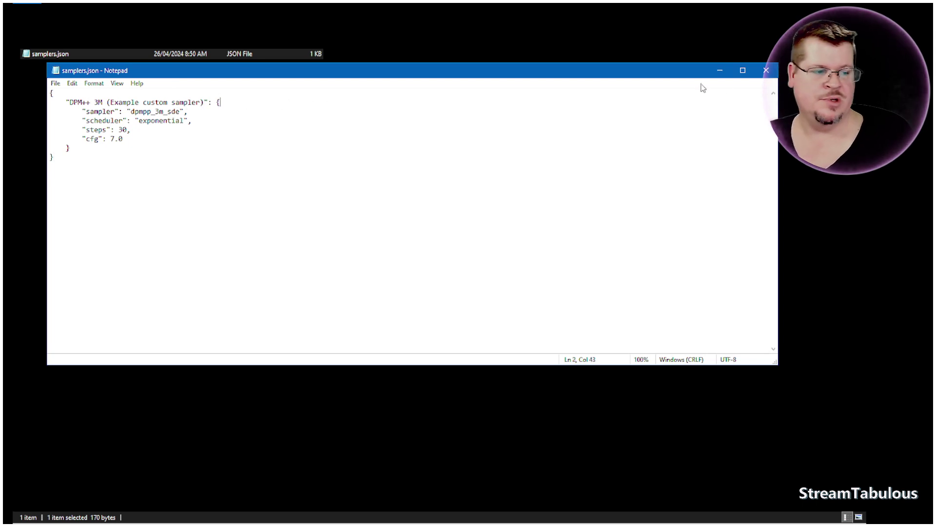
click(765, 71)
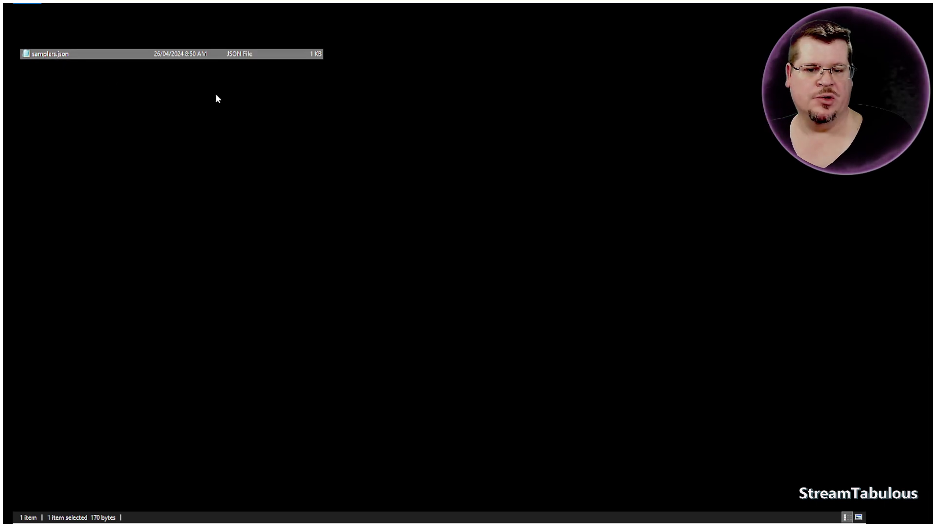
- Back up the original samplers.json as a compressed samplers.zip archive
right_click(64, 53)
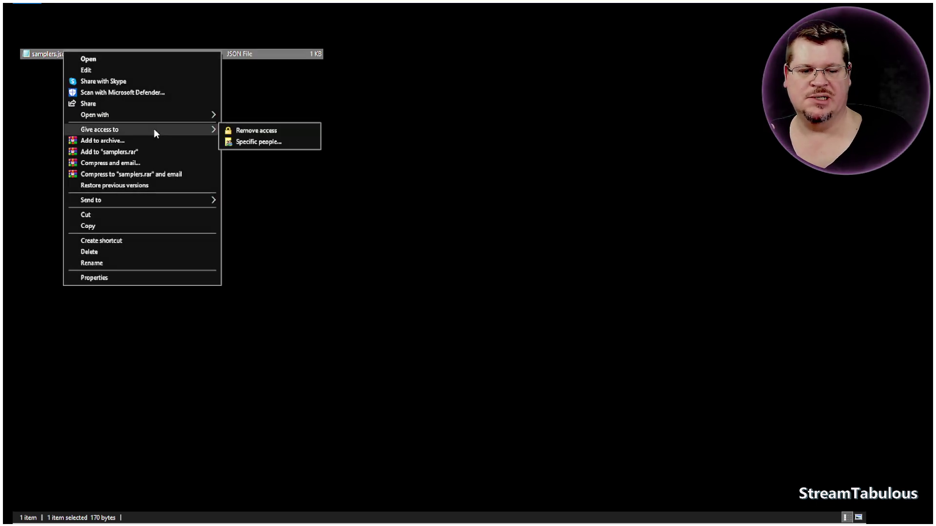
mouse_move(136, 201)
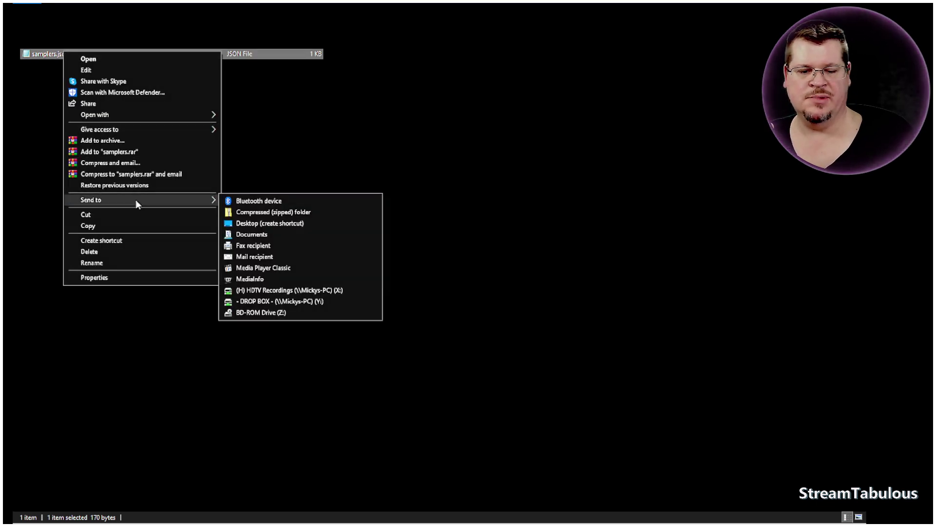
click(253, 213)
click(242, 187)
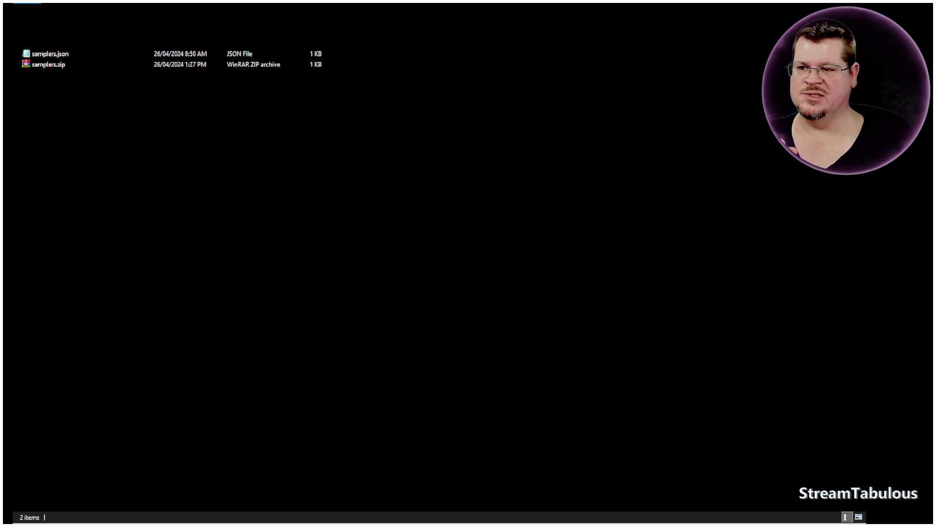
- Replace samplers.json in the presets folder with the new copy from Storage (E:)
drag(266, 354, 327, 308)
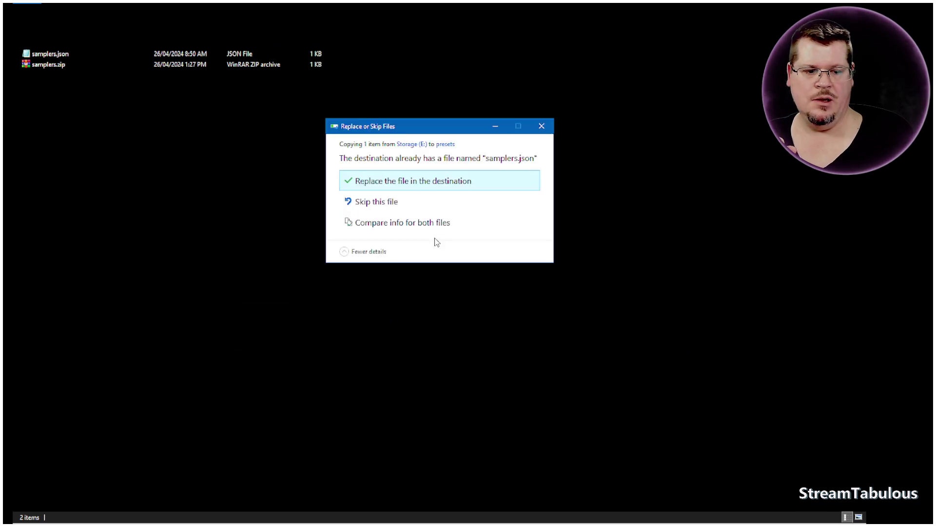
click(408, 184)
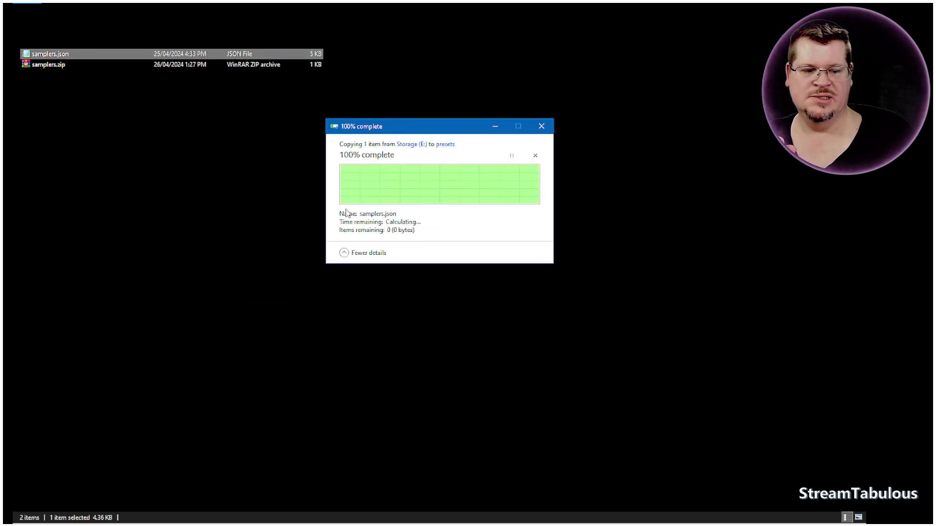
right_click(60, 58)
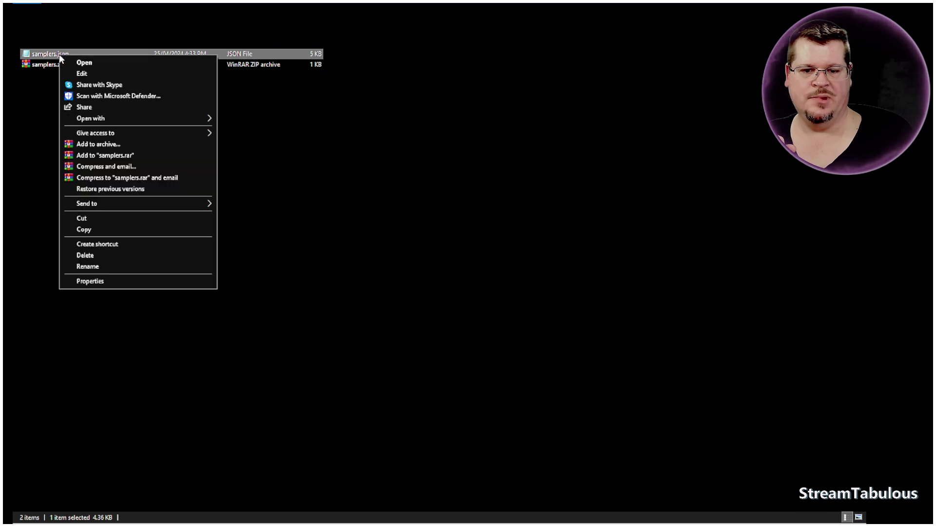
- Open the replacement samplers.json in Notepad and scroll through all its sampler presets
click(90, 72)
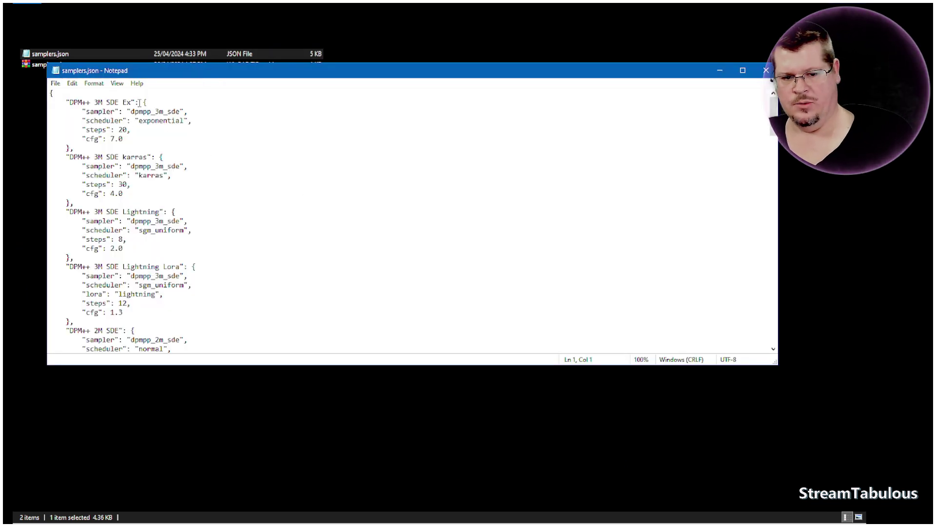
scroll(122, 283, down, 20)
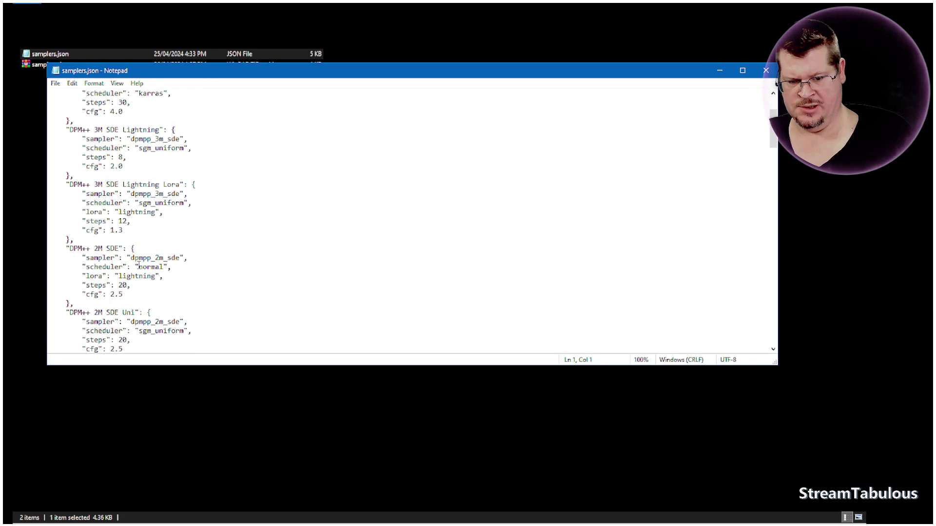
scroll(136, 262, down, 20)
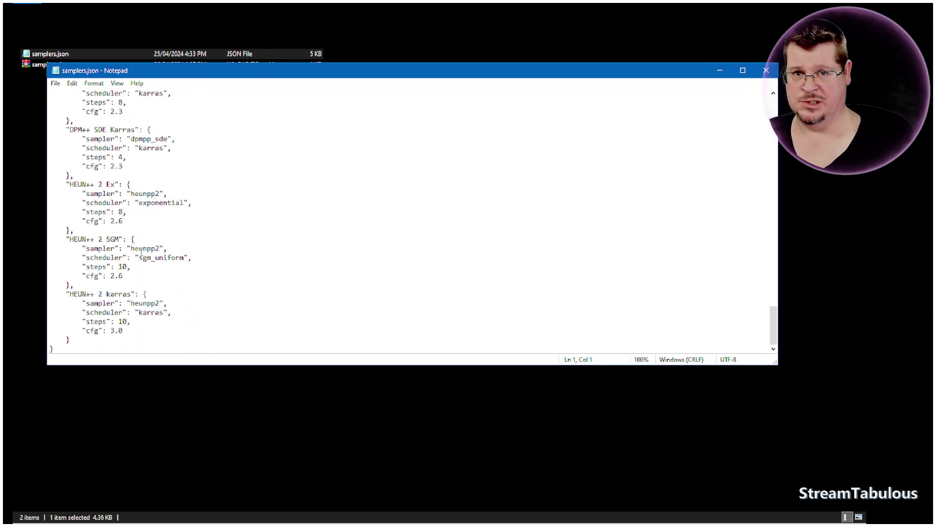
scroll(137, 255, up, 20)
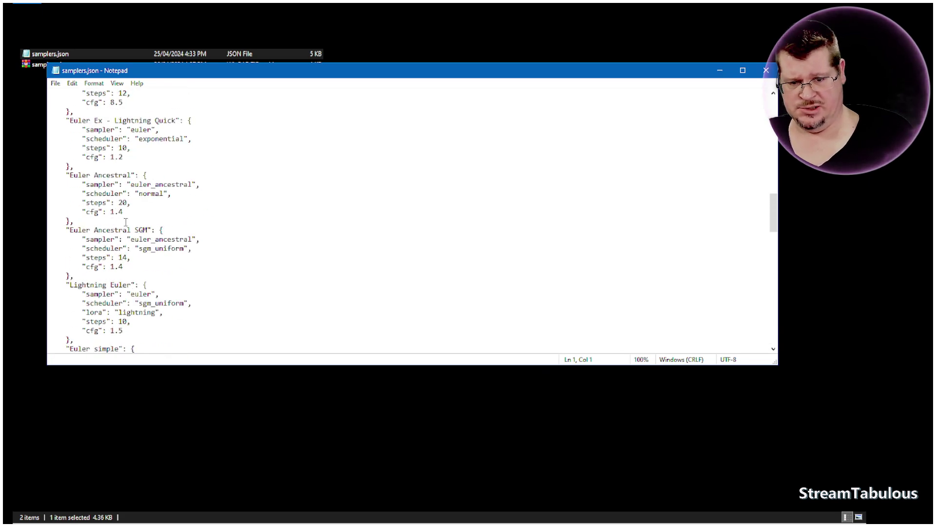
scroll(124, 217, up, 15)
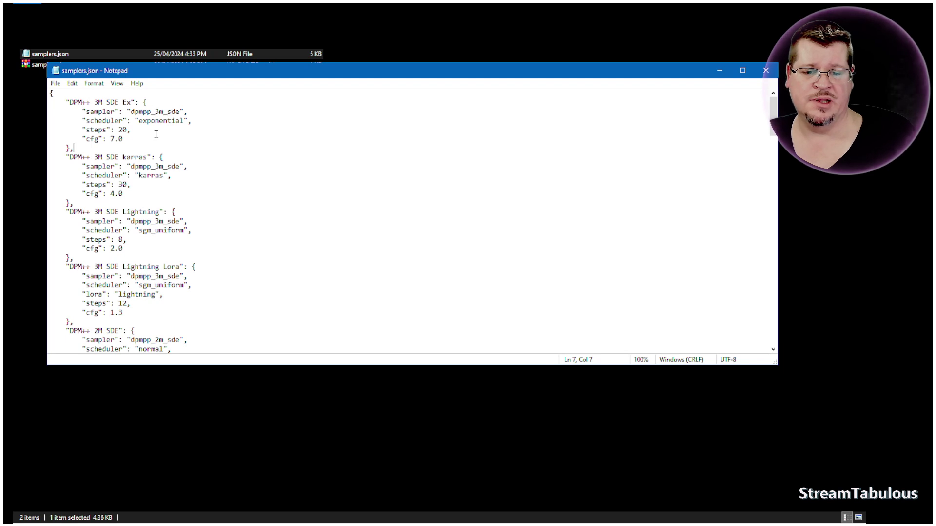
- Inspect the DPM++ 3M SDE karras and Lightning presets: dpmpp_3m_sde, karras, 30 and 8 steps, cfg 4.0
drag(69, 149, 73, 149)
click(86, 149)
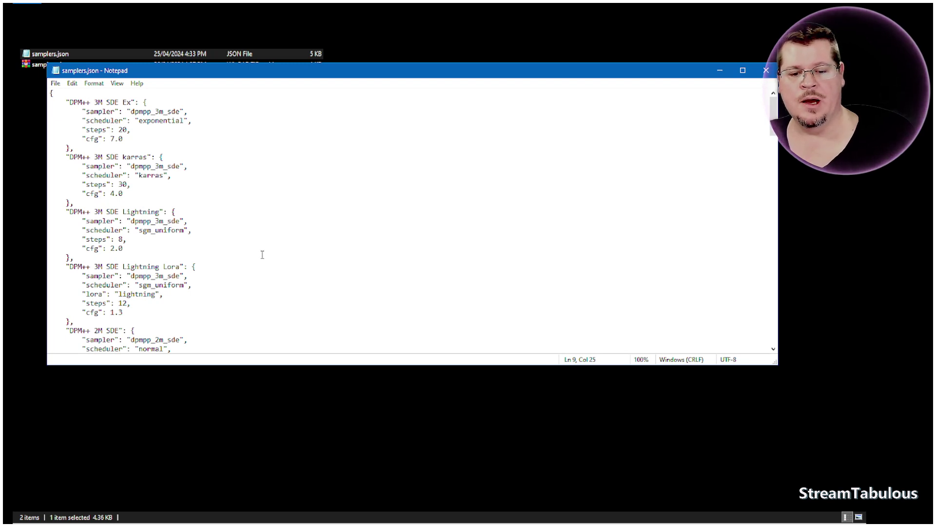
click(192, 182)
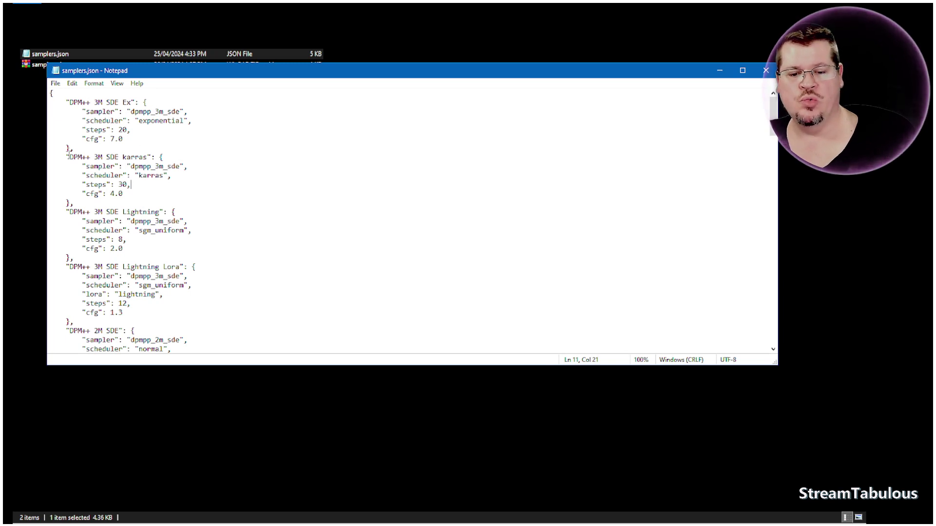
drag(63, 156, 175, 192)
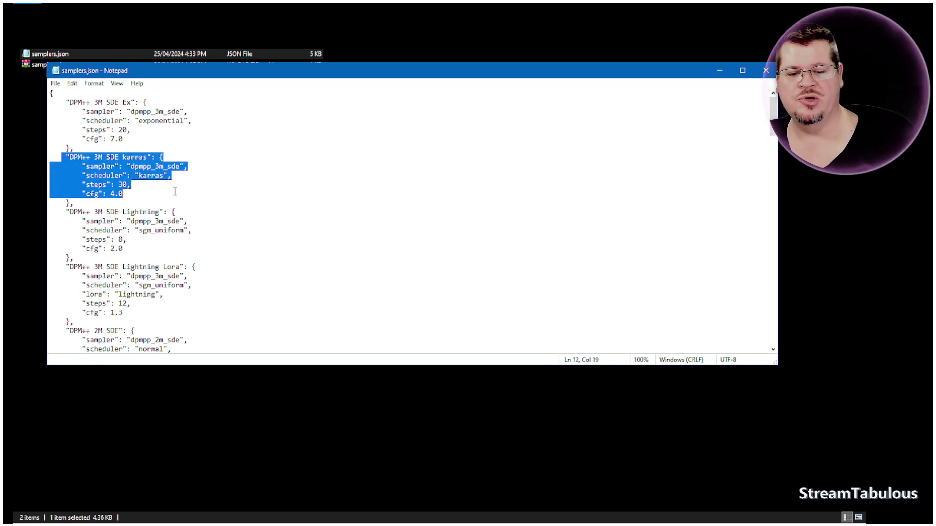
click(123, 184)
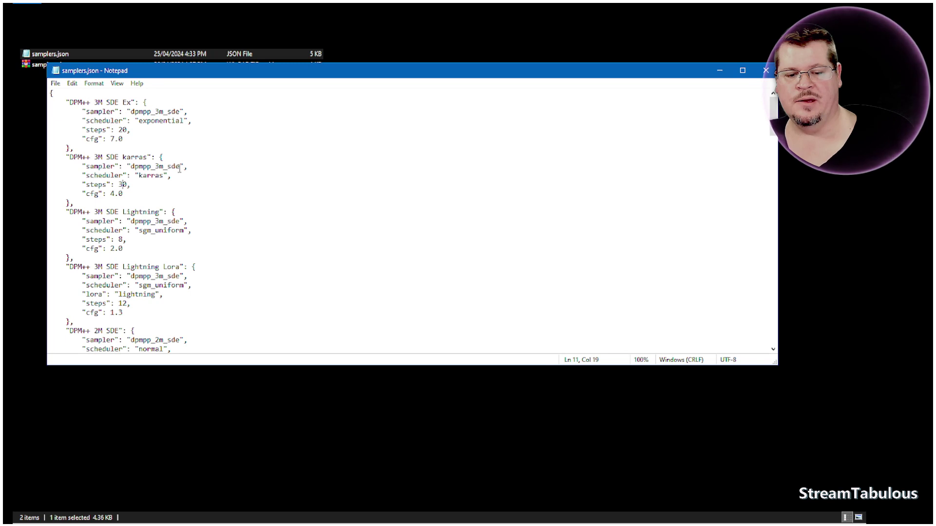
drag(180, 166, 130, 167)
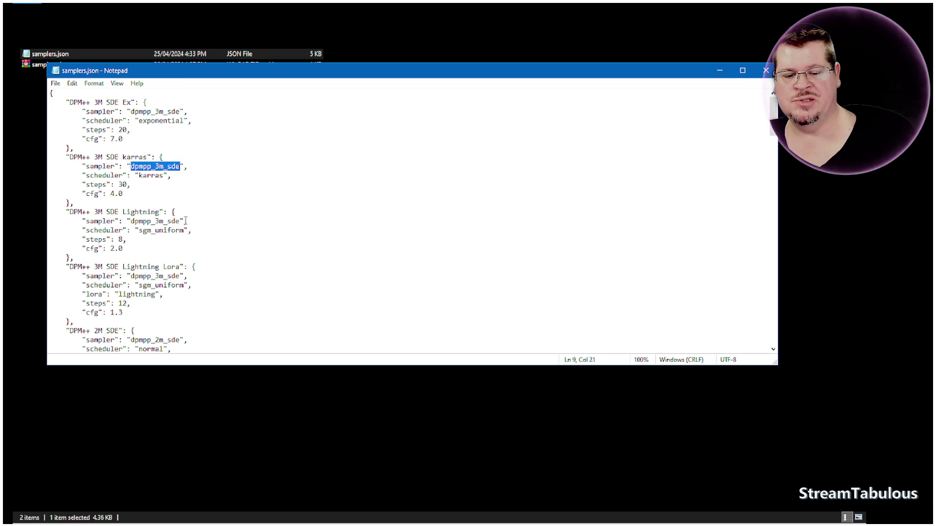
drag(180, 221, 131, 221)
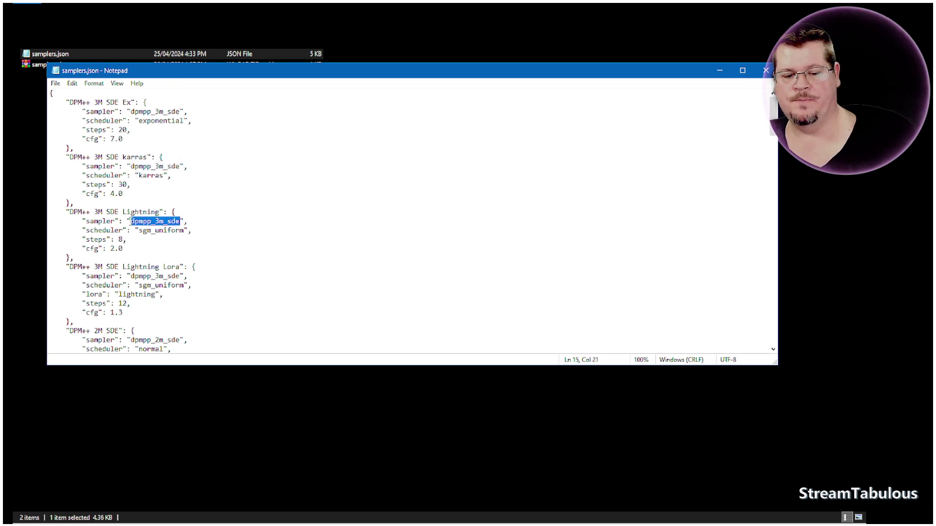
click(122, 189)
click(121, 239)
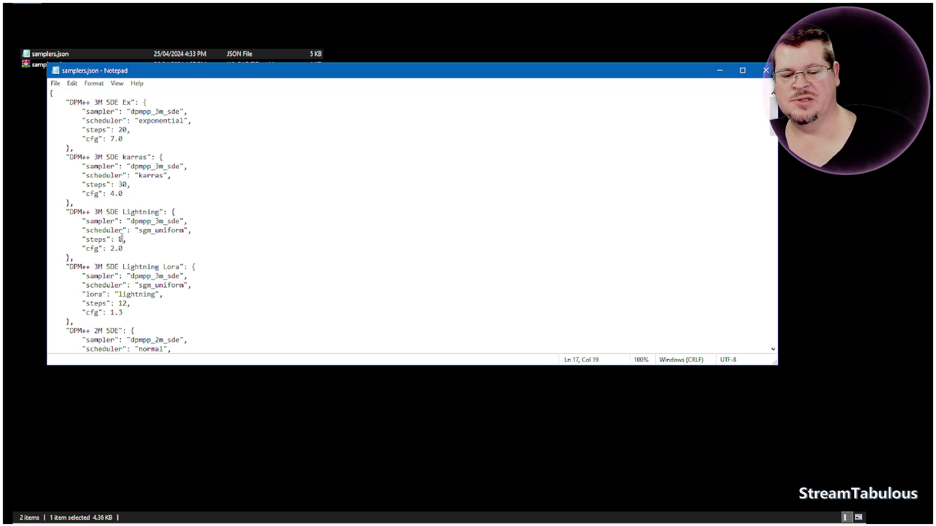
click(119, 193)
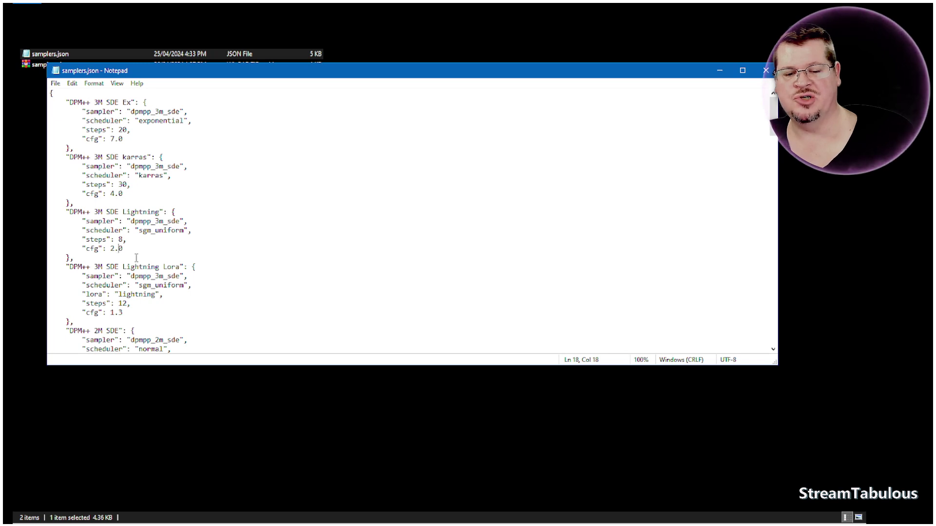
click(138, 176)
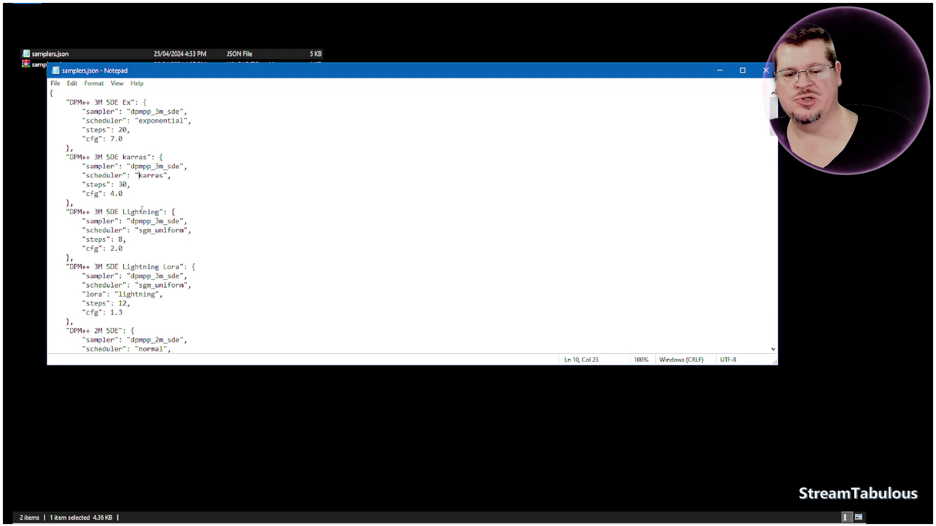
click(140, 167)
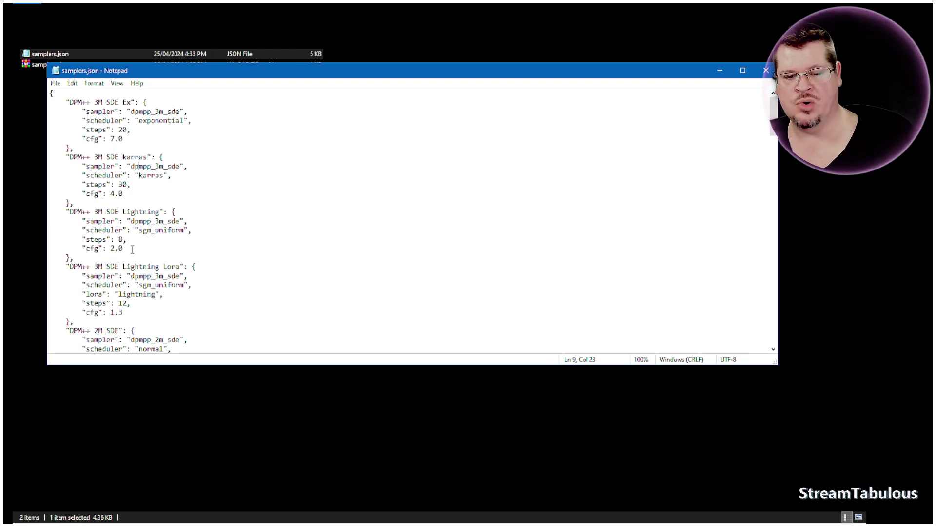
- Scroll down to the DPM++ 2M SDE karras preset and examine its dpmpp_2m_sde sampler
scroll(132, 250, down, 1)
scroll(130, 250, up, 1)
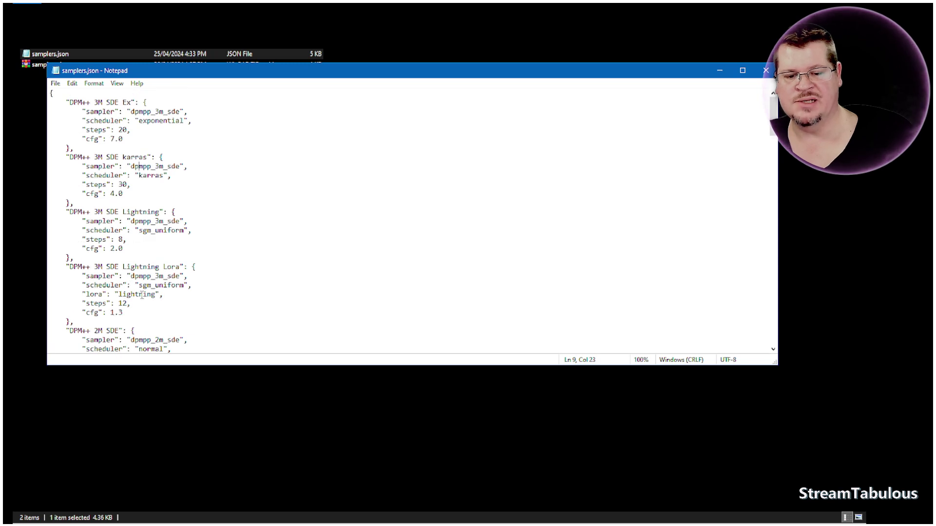
scroll(144, 204, down, 7)
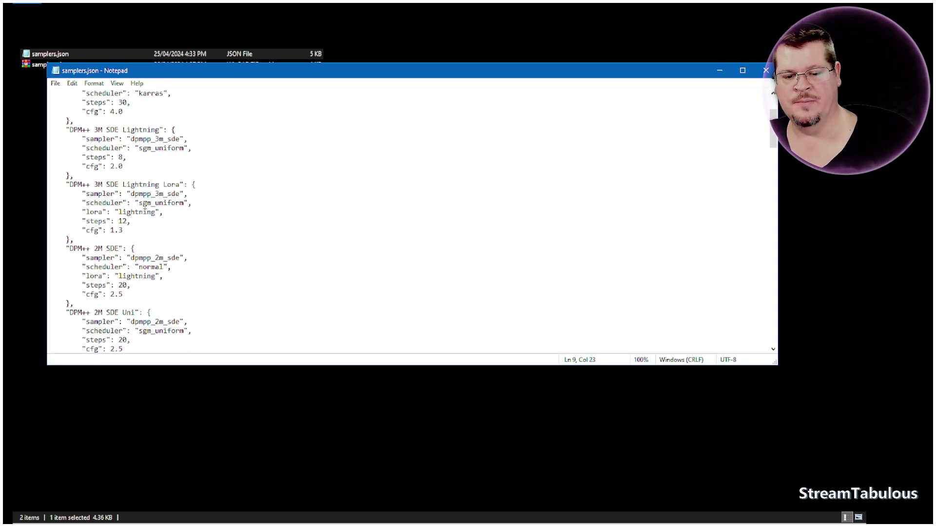
scroll(153, 247, down, 3)
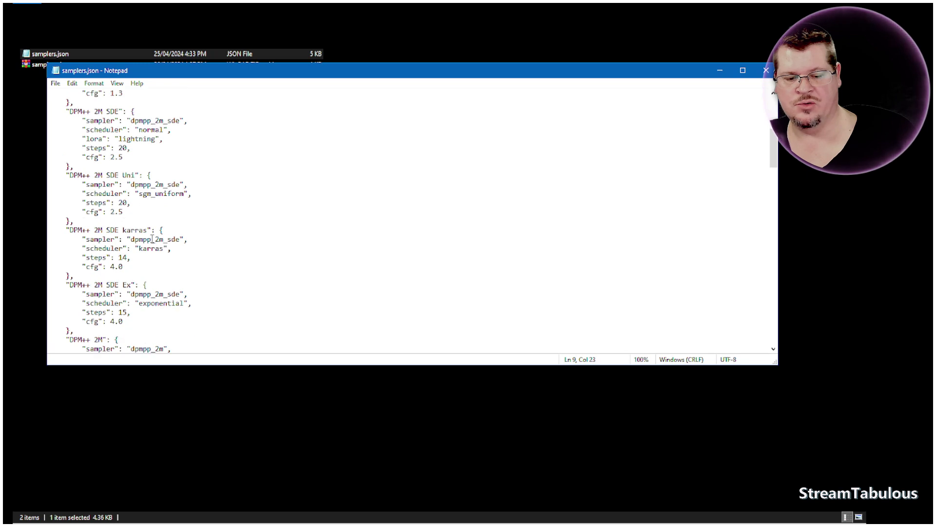
scroll(134, 252, down, 1)
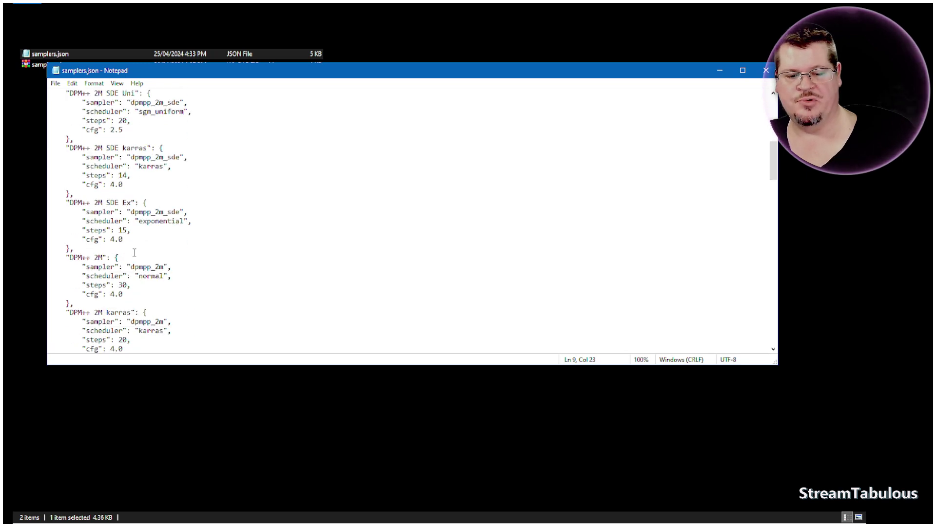
scroll(122, 261, down, 5)
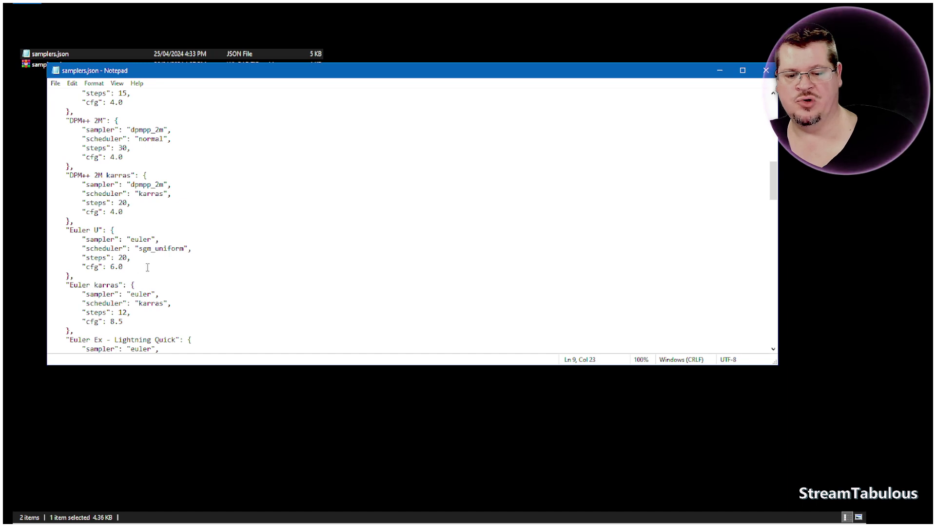
scroll(181, 240, up, 4)
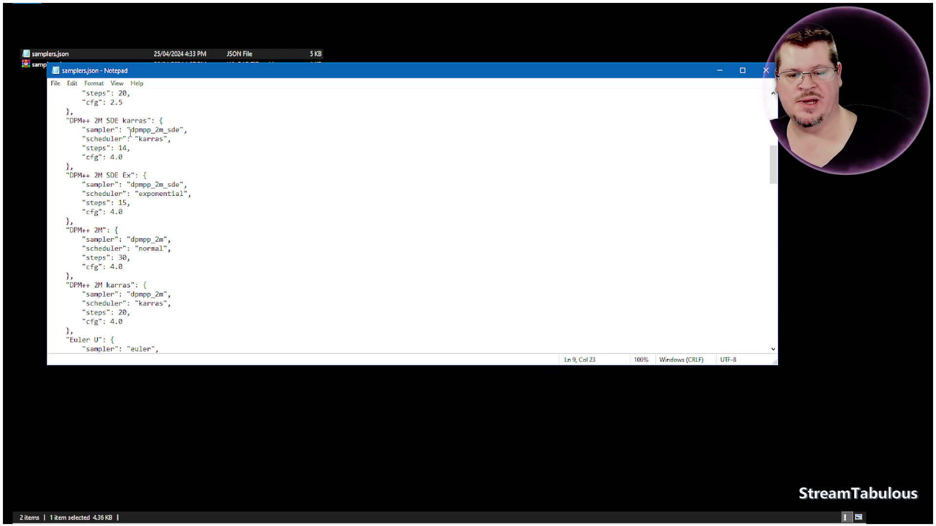
drag(130, 130, 181, 129)
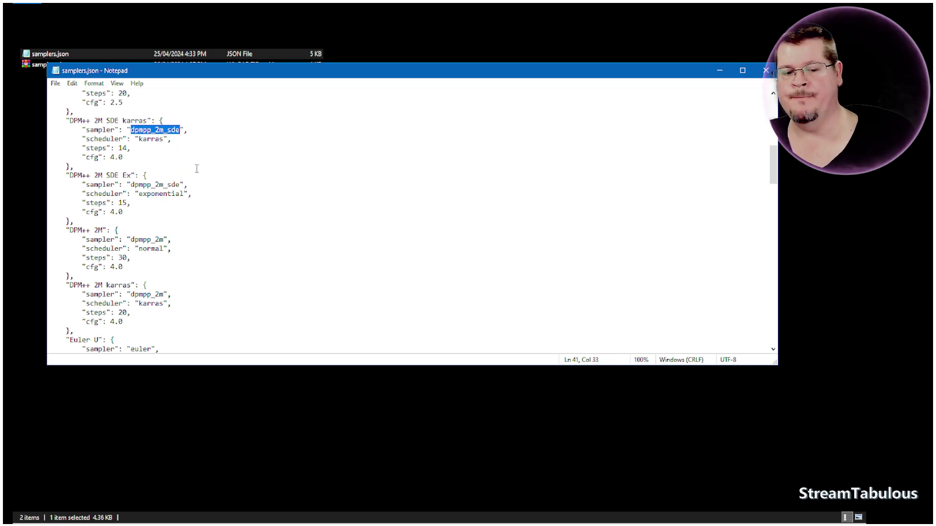
click(160, 130)
- Review the Euler U and Euler karras presets further down, then close samplers.json
scroll(171, 162, down, 4)
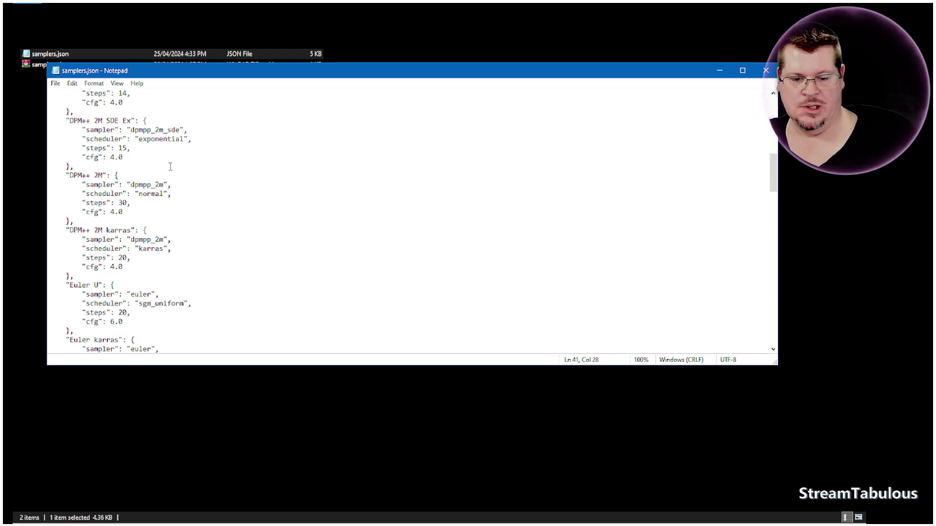
scroll(153, 232, up, 4)
scroll(153, 232, down, 4)
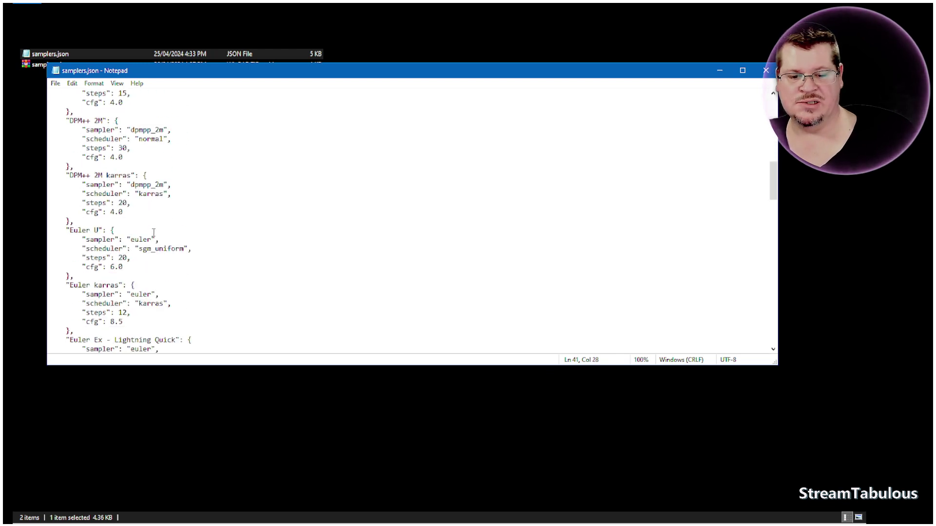
scroll(177, 259, down, 1)
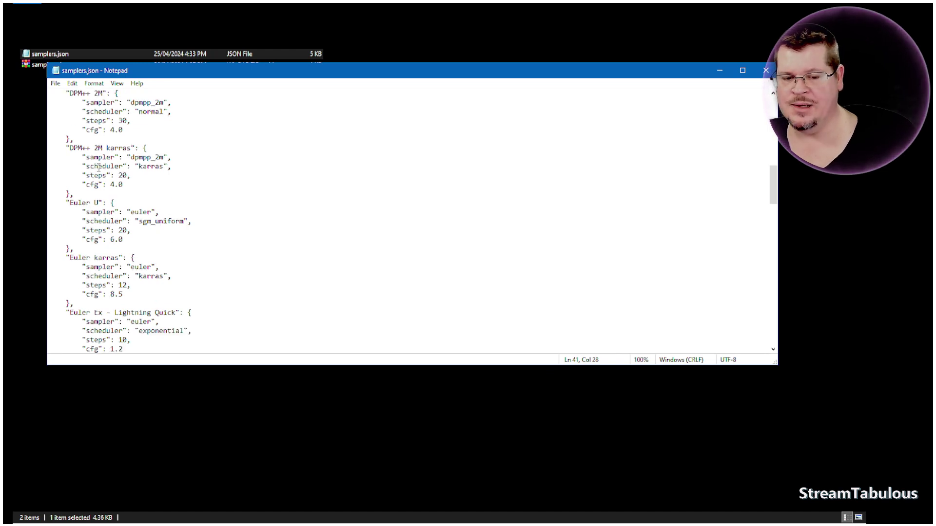
drag(74, 204, 90, 204)
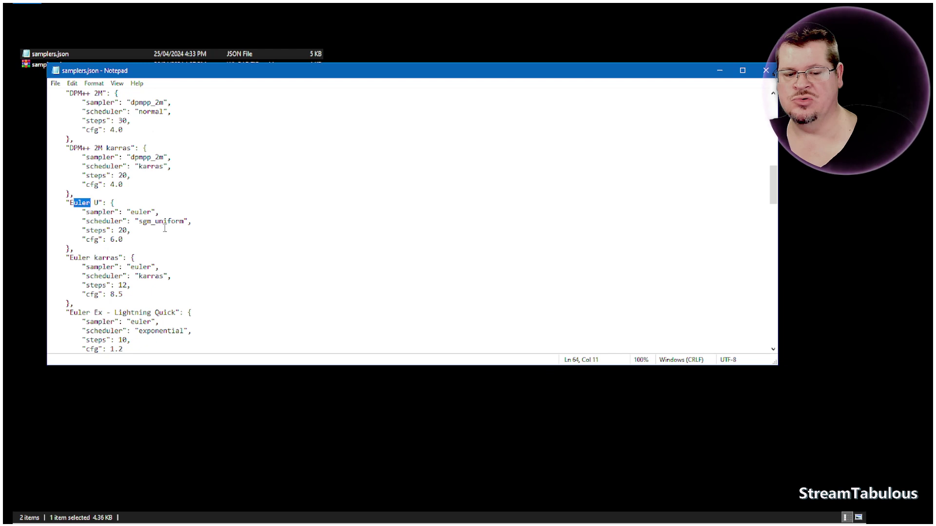
click(167, 276)
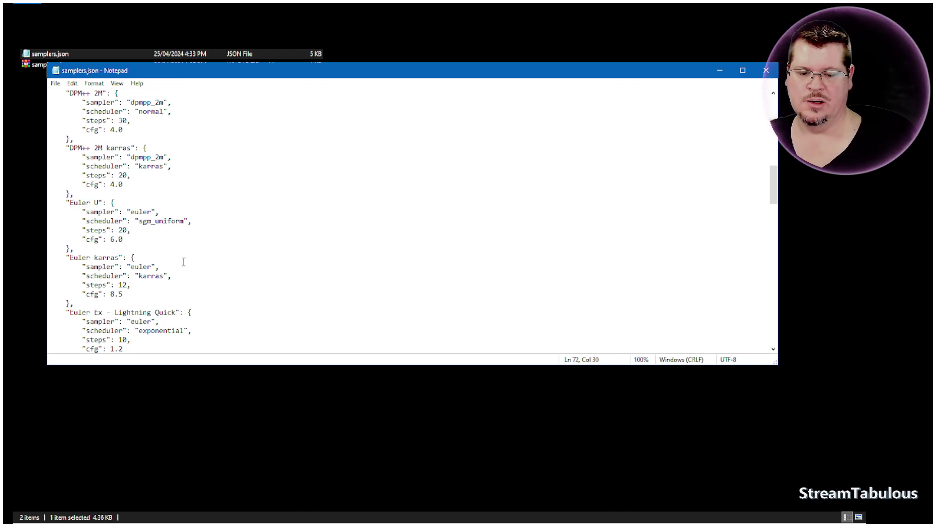
scroll(184, 263, down, 1)
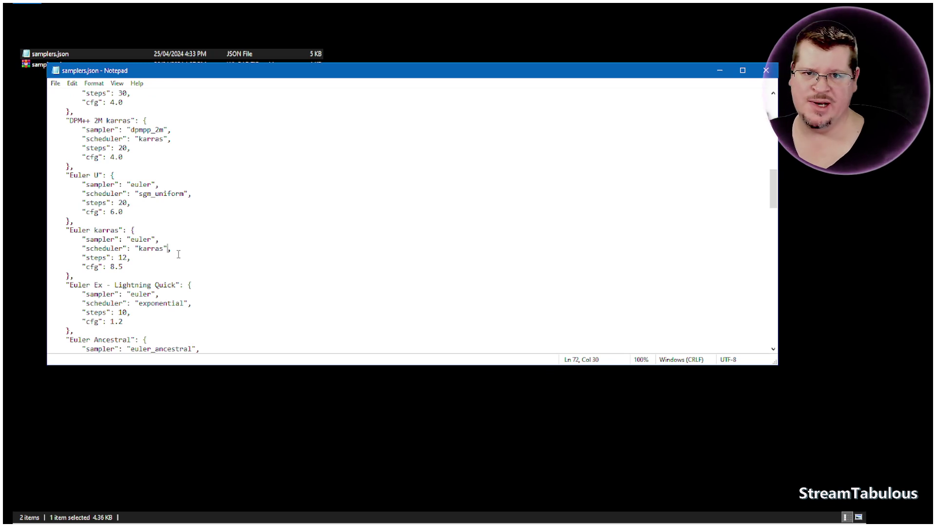
scroll(190, 265, down, 4)
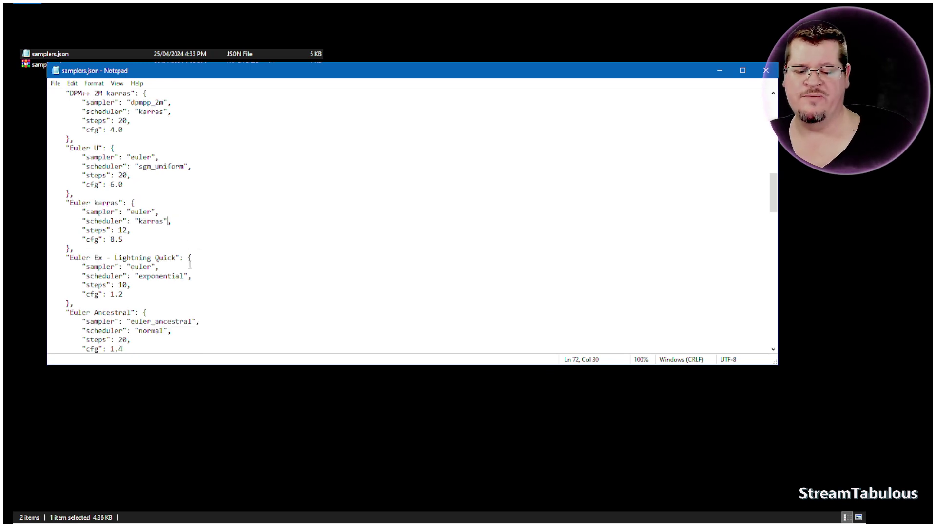
scroll(190, 265, down, 4)
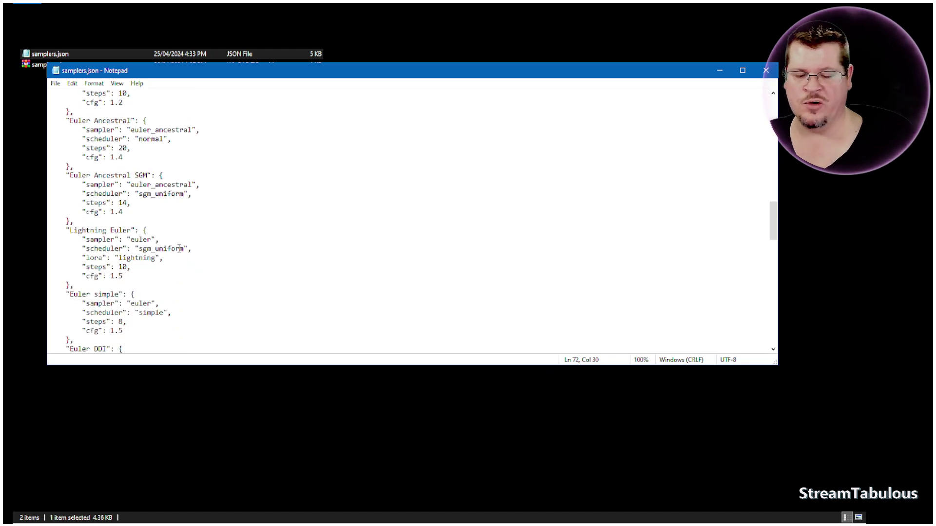
scroll(178, 244, down, 4)
scroll(177, 244, down, 13)
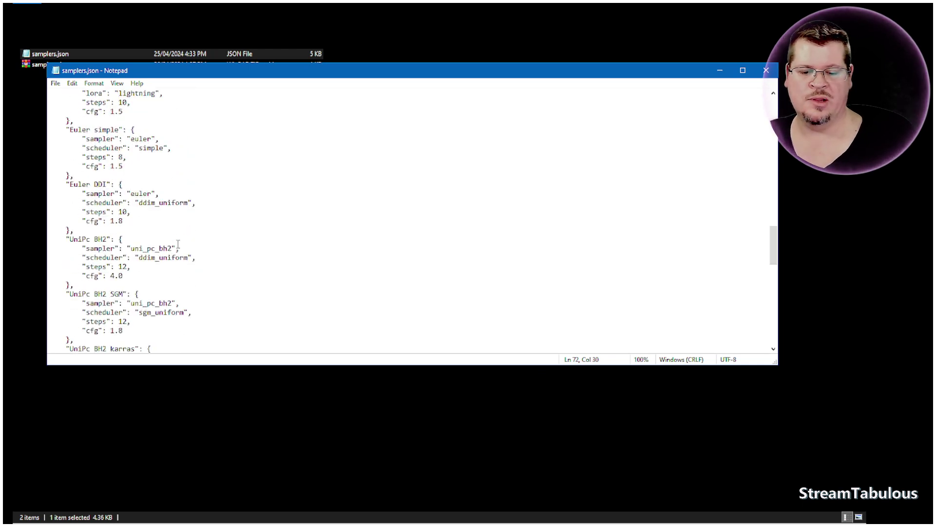
click(765, 72)
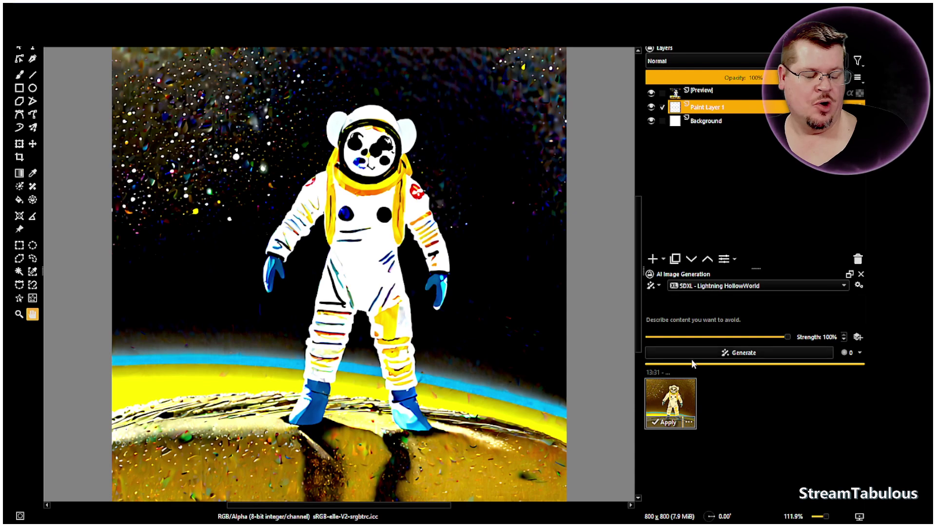
- Open the SDXL - Lightning HollowWorld style settings, showing the Creative dpmpp_2m_sde_gpu/karras preset
click(859, 285)
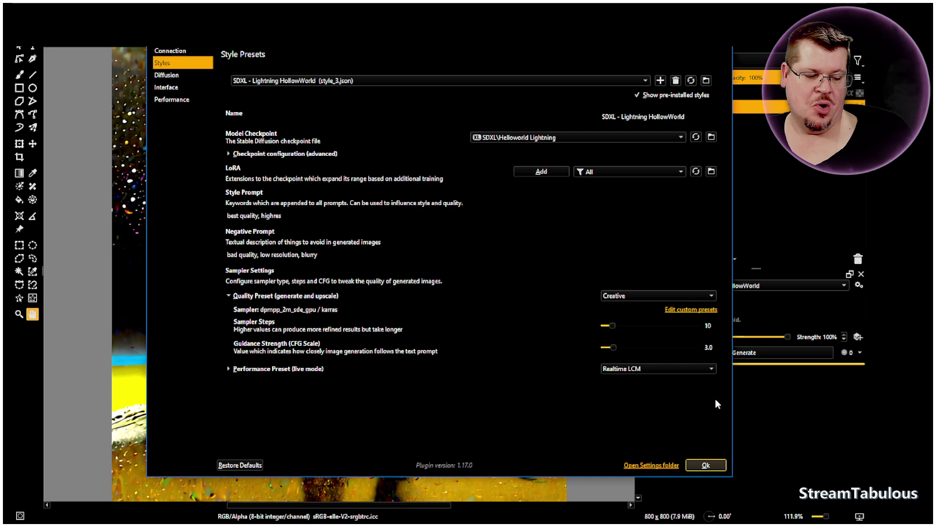
- Switch the quality preset to DPM++ 3M SDE Lightning and generate an astronaut mouse image
click(674, 296)
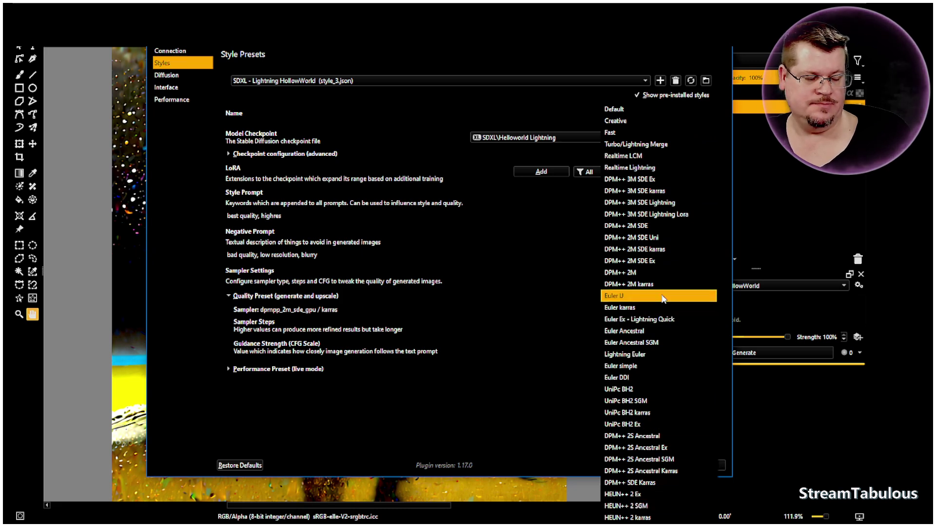
click(645, 202)
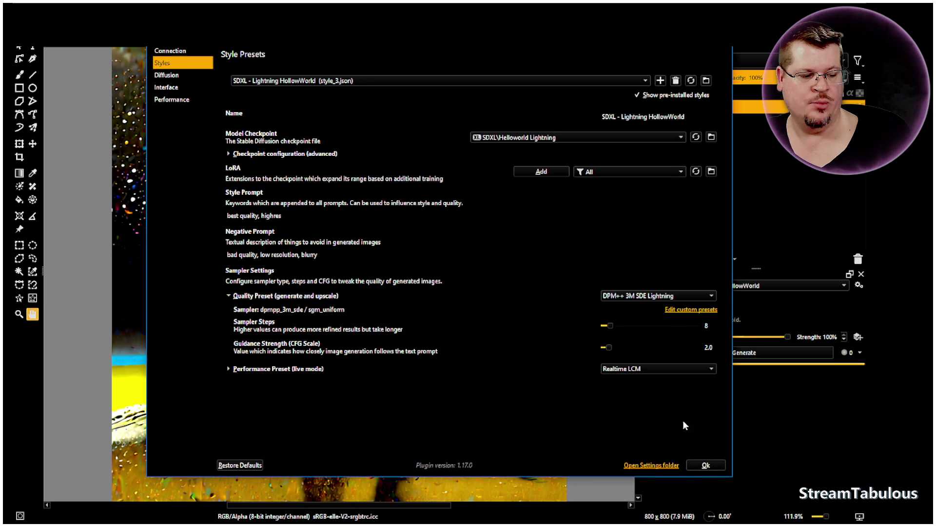
click(704, 465)
click(747, 353)
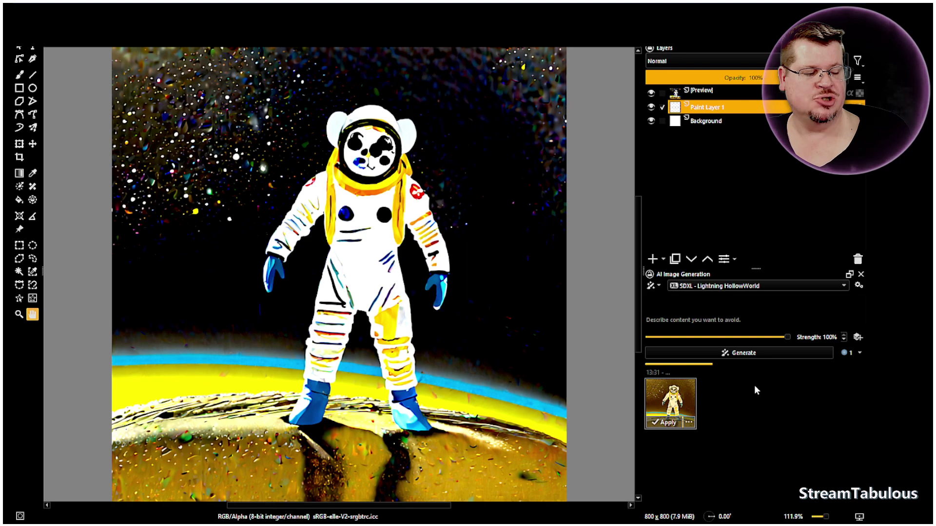
- Reopen the style settings to check the quality preset list, then close them unchanged
click(856, 287)
click(668, 297)
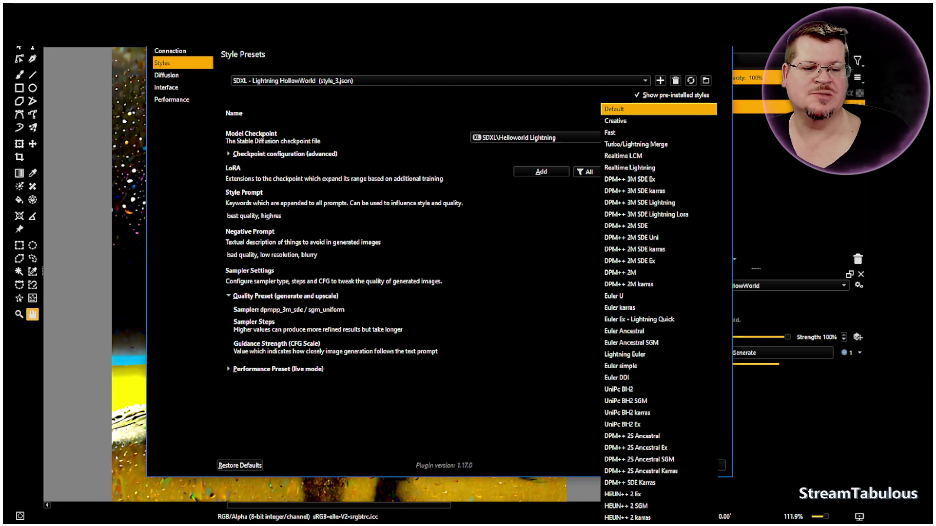
click(636, 51)
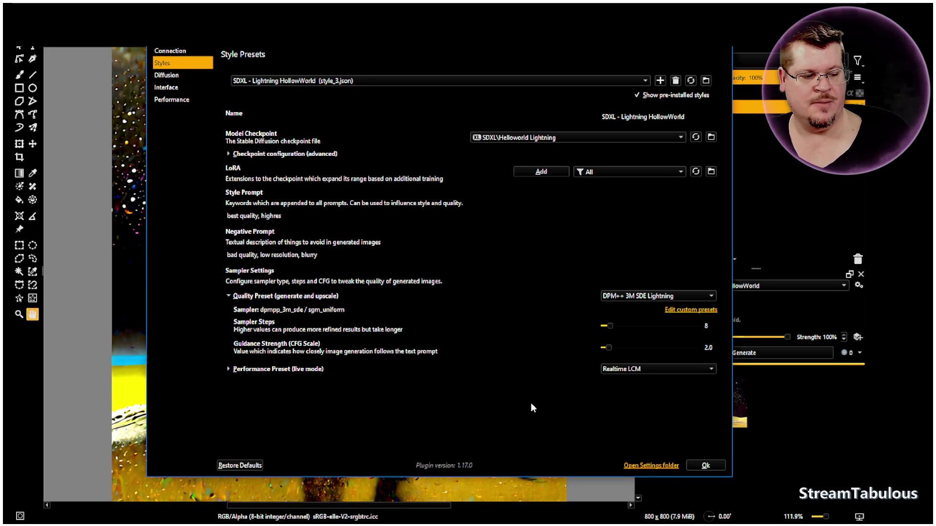
click(707, 466)
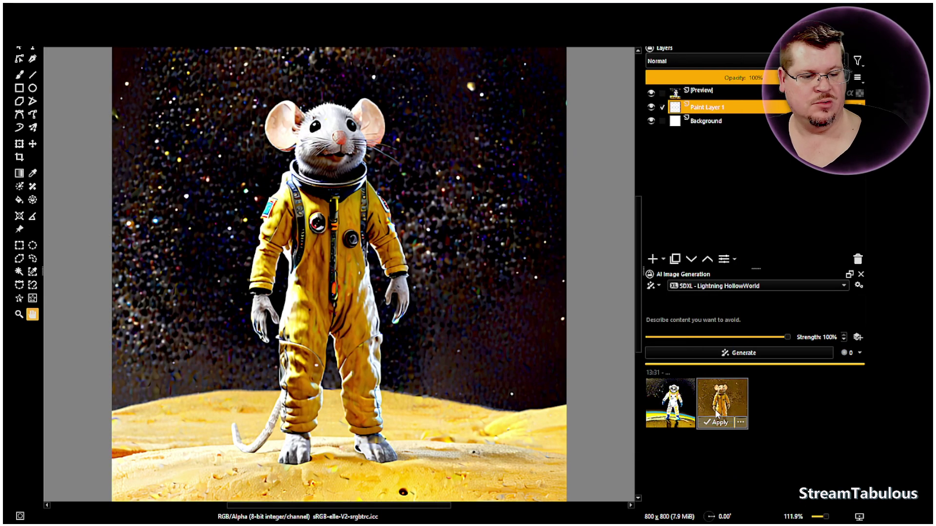
scroll(209, 234, up, 5)
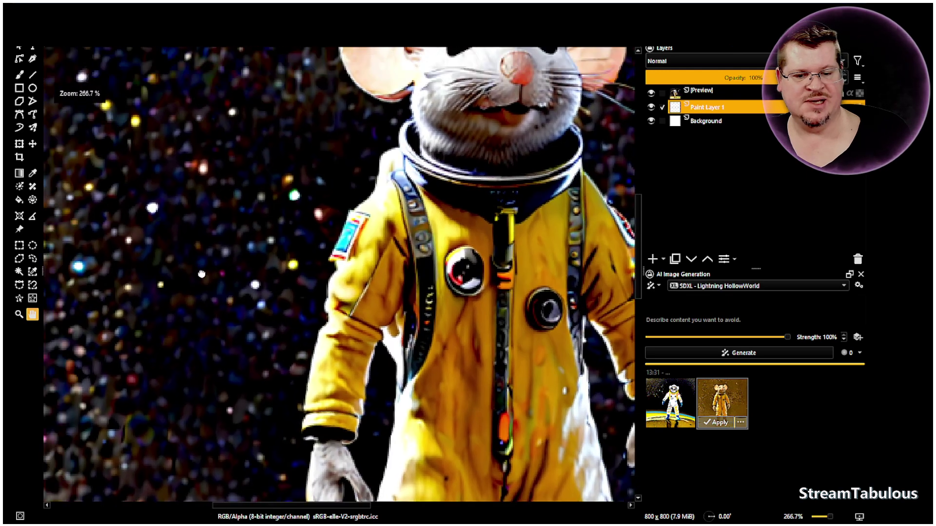
scroll(201, 274, up, 2)
scroll(299, 277, down, 6)
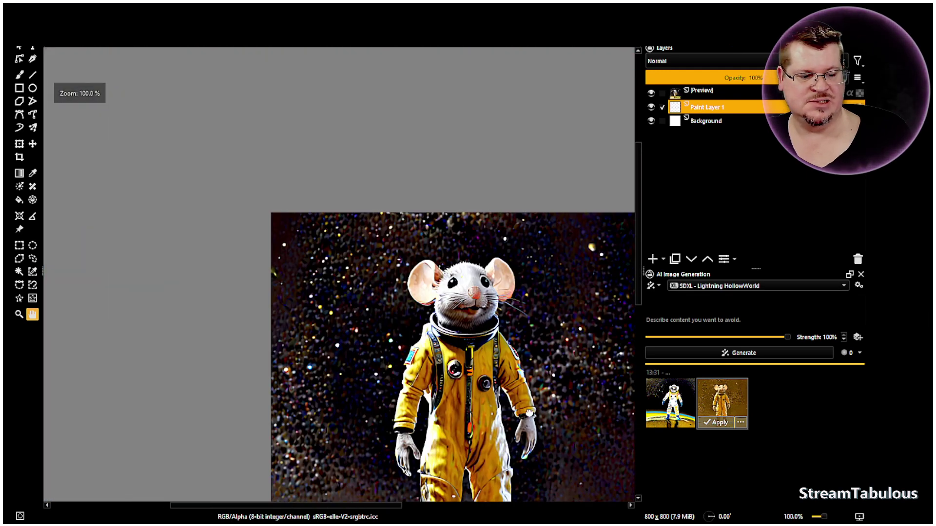
drag(530, 413, 358, 357)
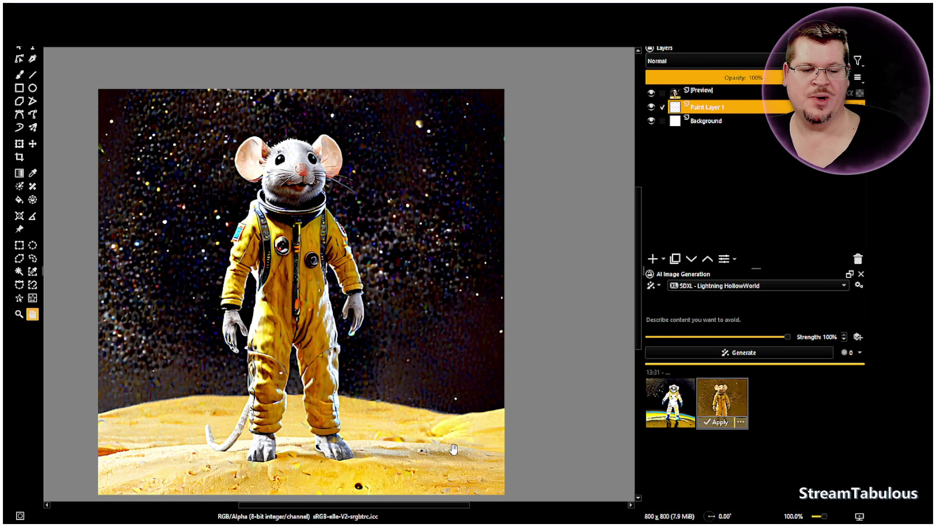
- Set the SDXL - Lightning HollowWorld quality preset to Euler U with 15 steps and CFG 3.0
click(843, 287)
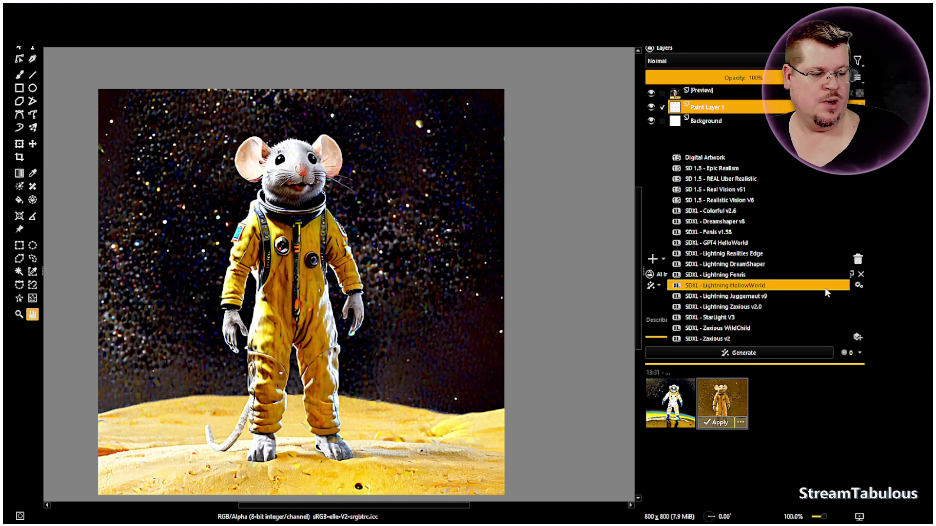
click(843, 289)
click(859, 287)
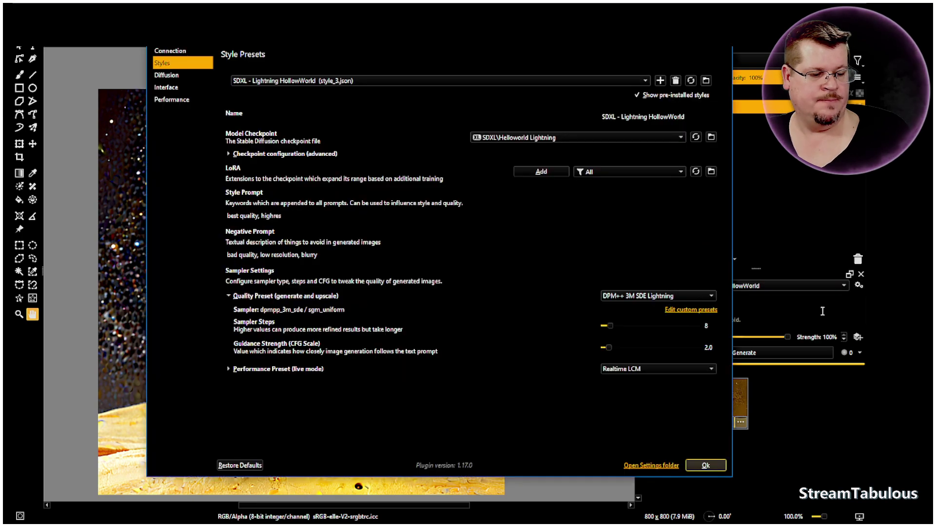
click(672, 296)
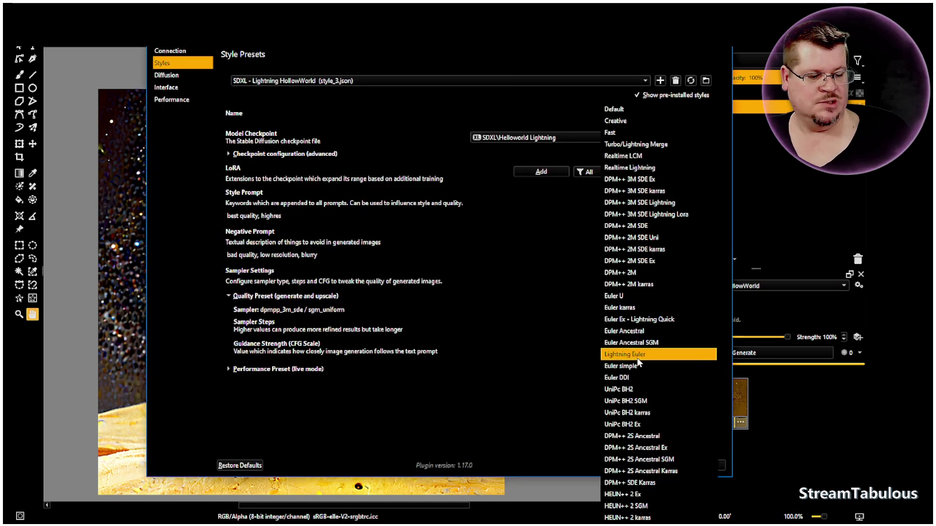
click(625, 296)
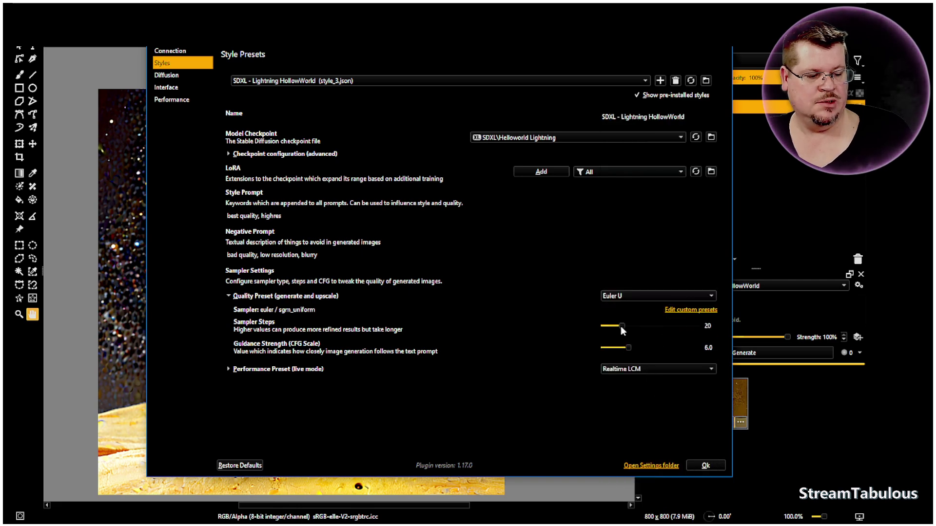
drag(621, 327, 624, 348)
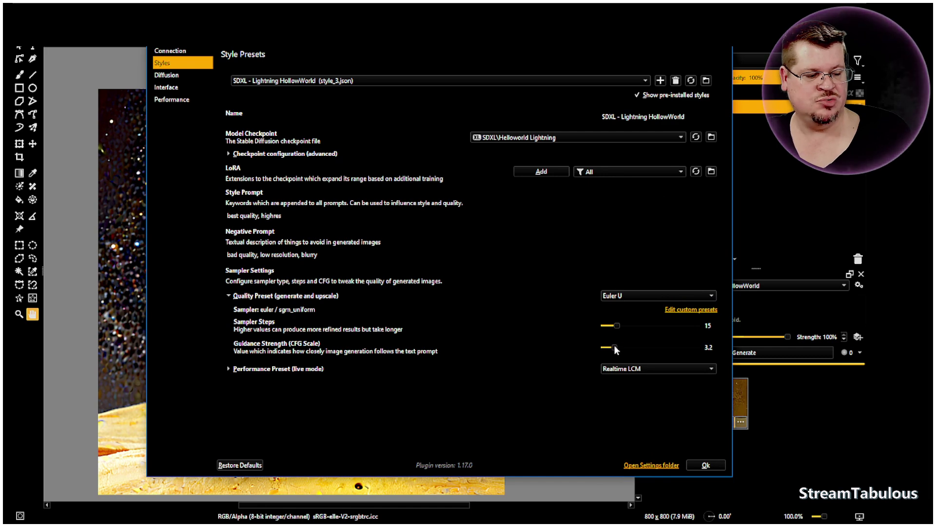
click(705, 465)
- Generate a new astronaut mouse render with Euler U, then close the style settings
click(744, 353)
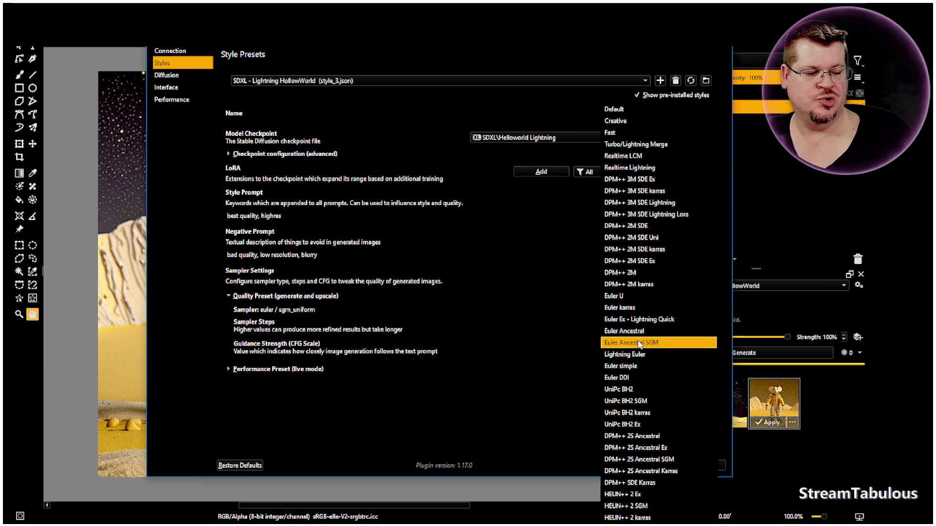
click(633, 295)
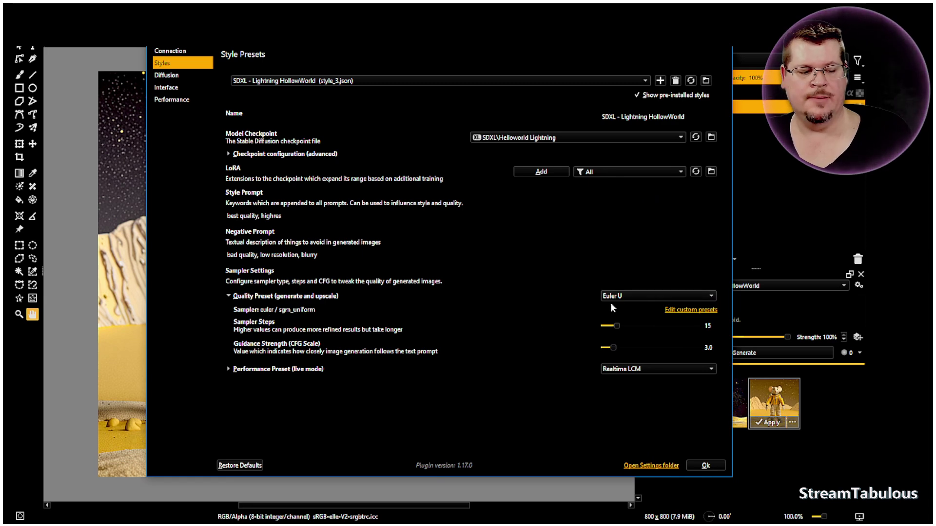
click(706, 466)
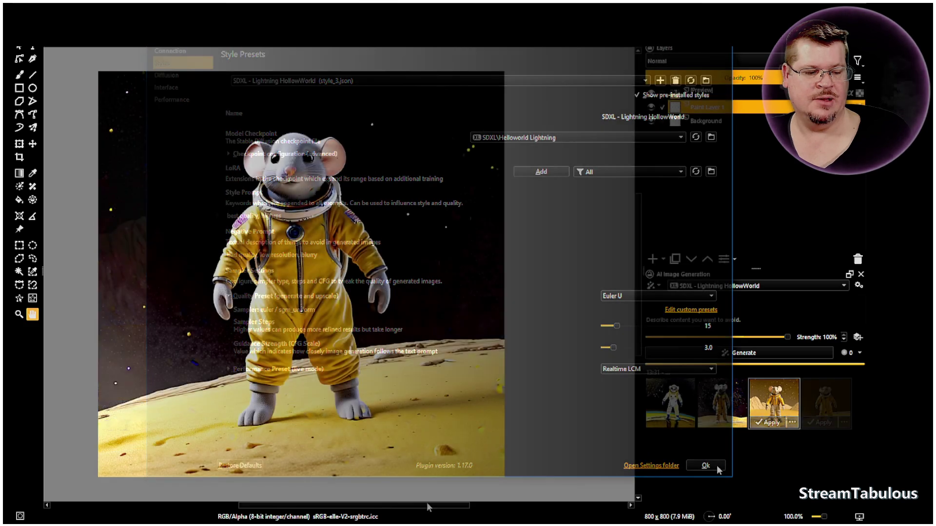
scroll(340, 223, up, 10)
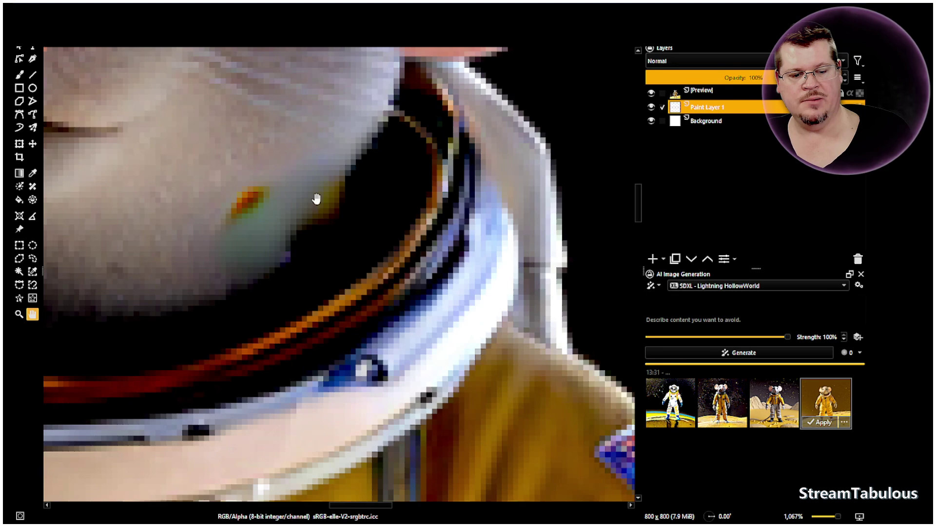
scroll(271, 209, down, 8)
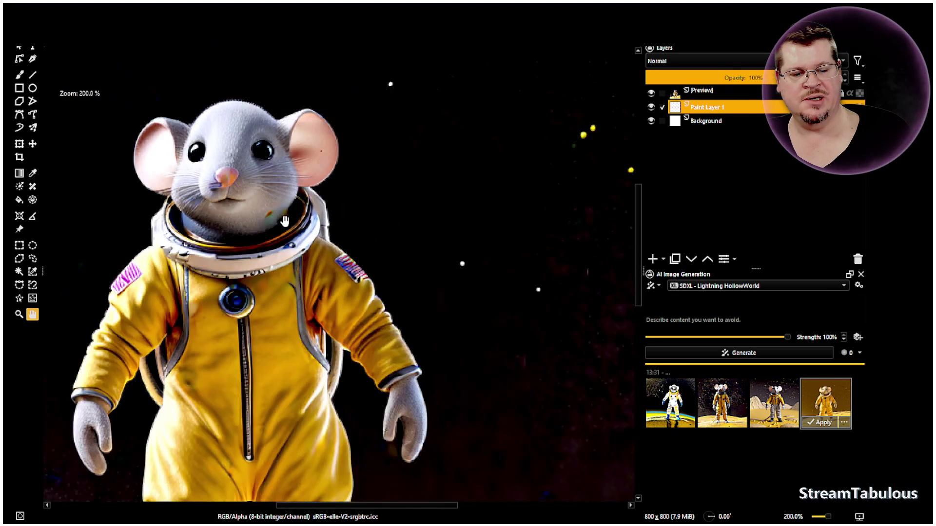
scroll(169, 378, down, 1)
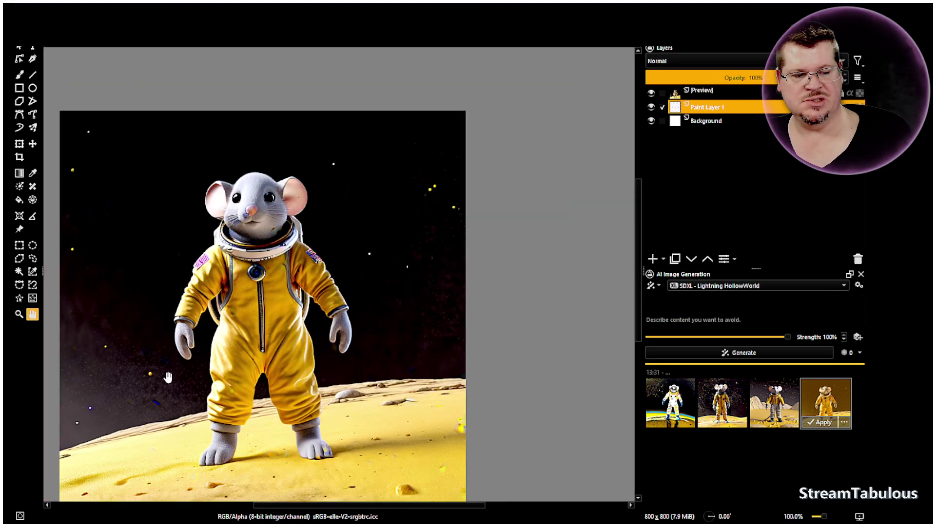
scroll(161, 400, up, 3)
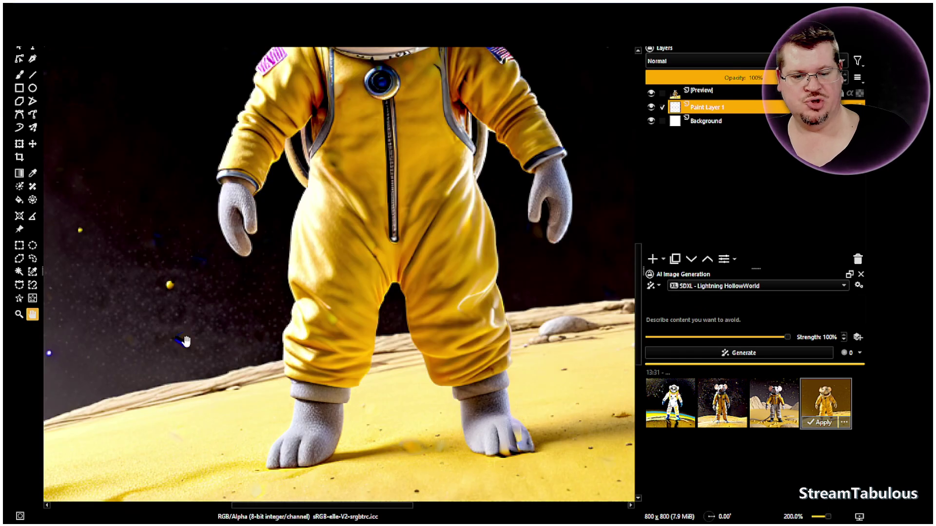
scroll(235, 235, down, 1)
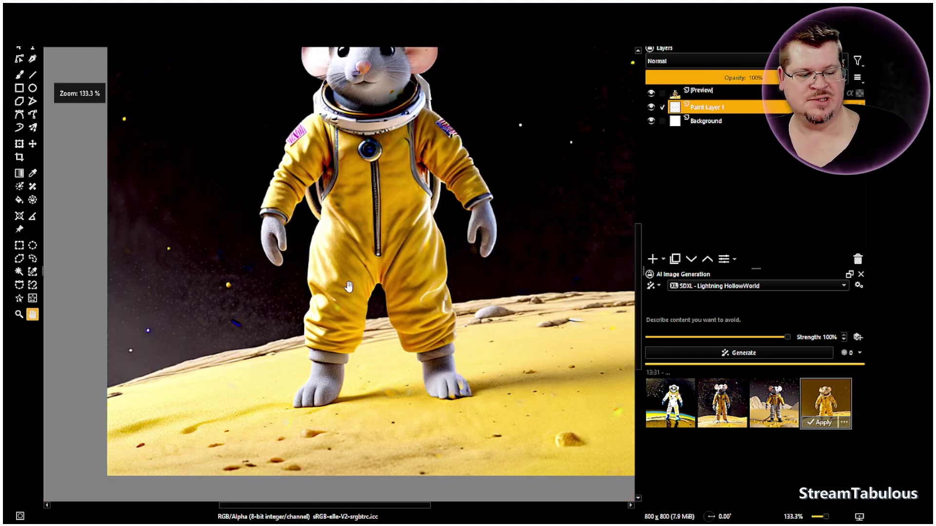
scroll(474, 389, up, 5)
scroll(474, 389, down, 5)
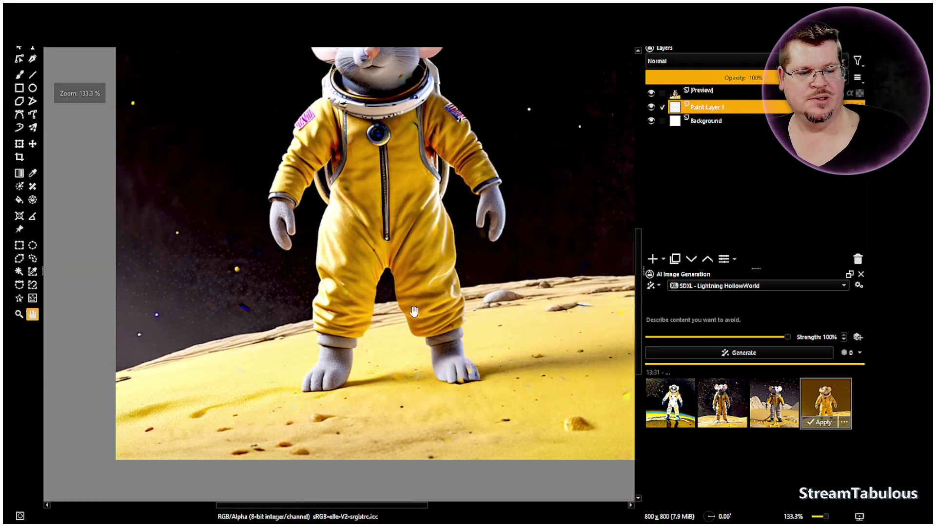
drag(413, 311, 394, 381)
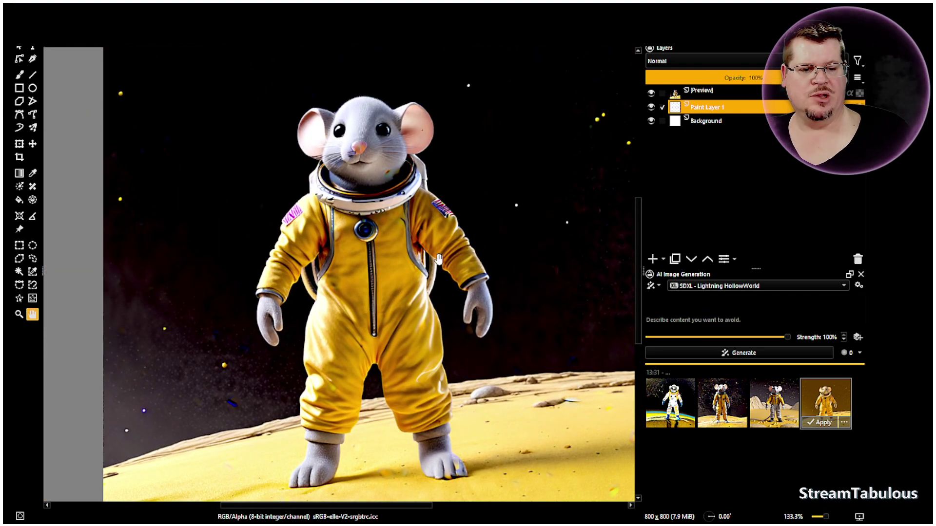